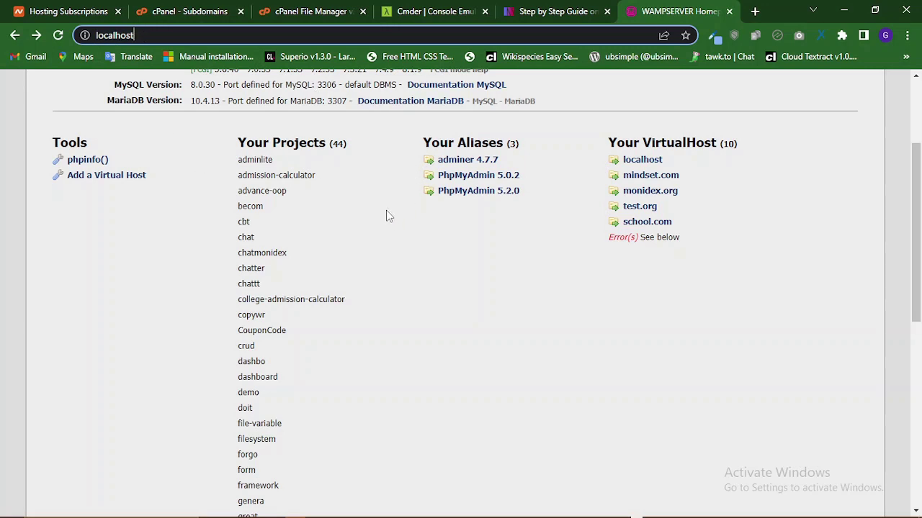
# - Bring the red virtual-host errors into view and highlight the webdesign project name
pyautogui.scroll(-5, 387, 216)
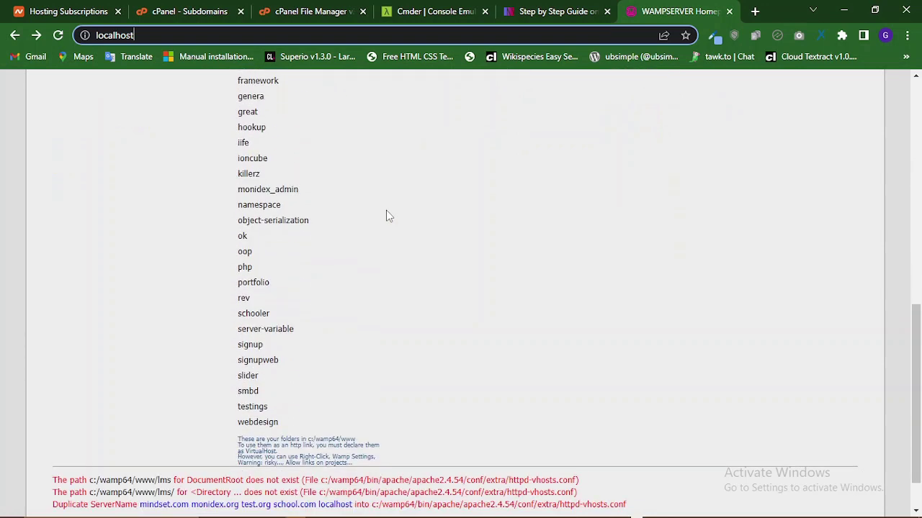
pyautogui.scroll(-1, 387, 216)
pyautogui.moveTo(278, 367); pyautogui.dragTo(239, 367)
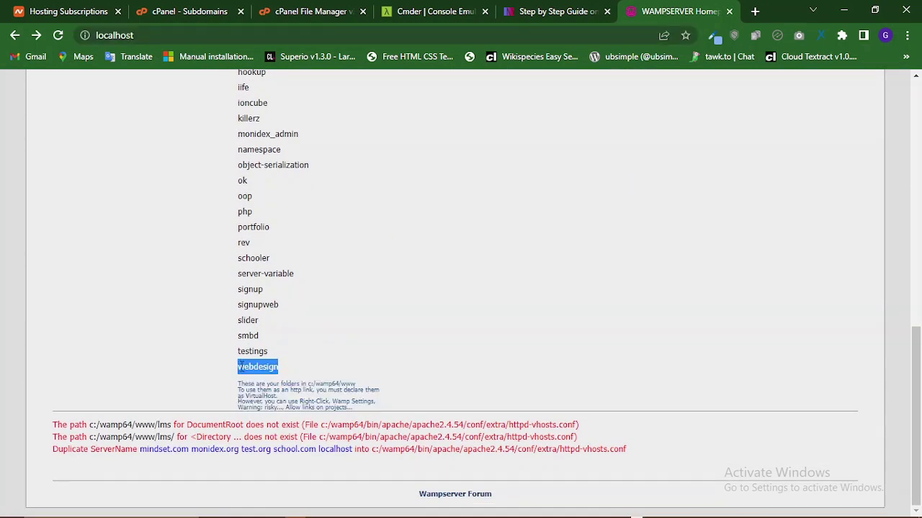
# - Browse File Explorer to C:\wamp64\www\webdesign, then minimize the window
pyautogui.click(231, 509)
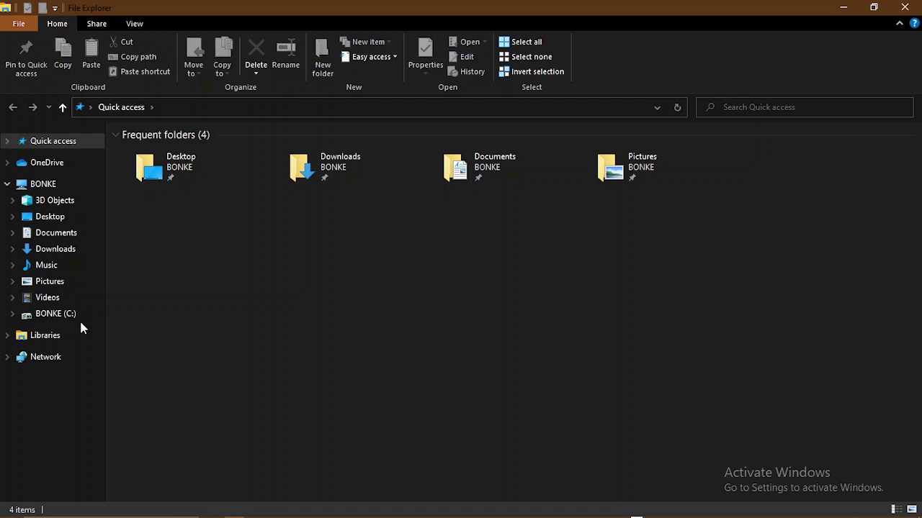
pyautogui.click(72, 314)
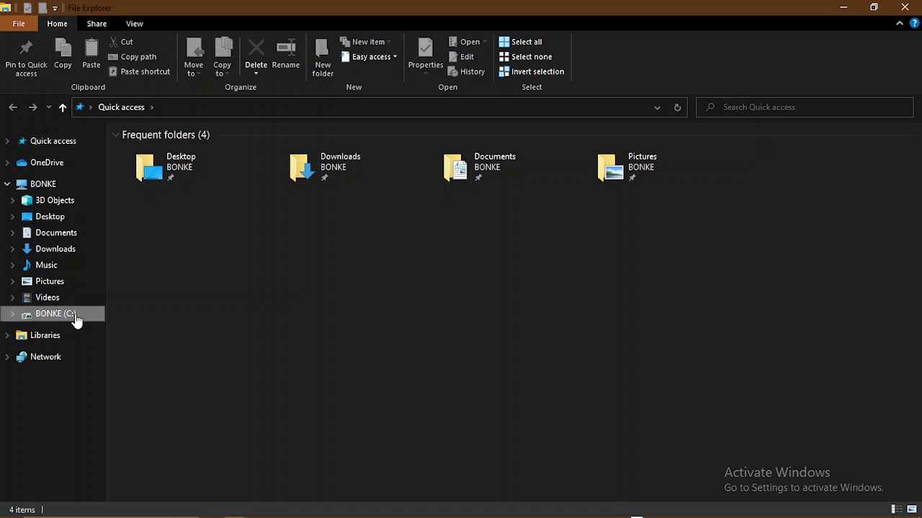
pyautogui.scroll(-5, 151, 293)
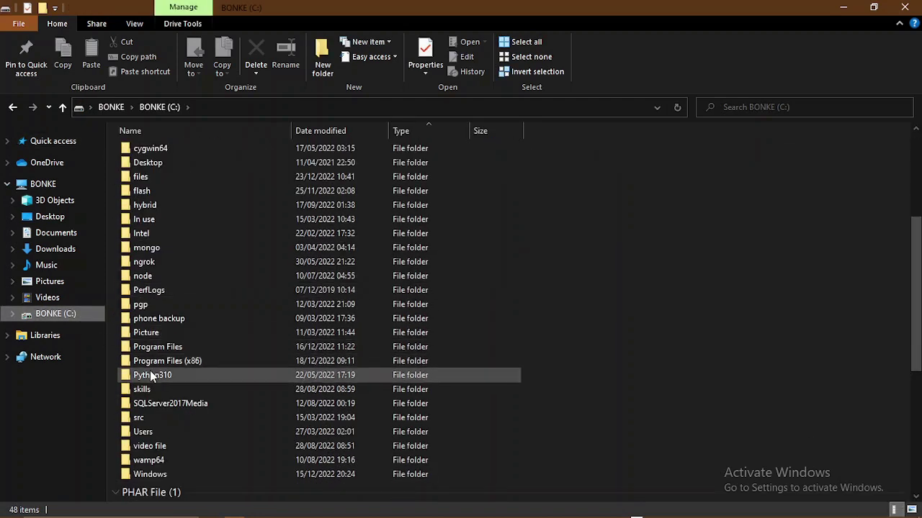
pyautogui.scroll(-3, 154, 360)
pyautogui.doubleClick(157, 324)
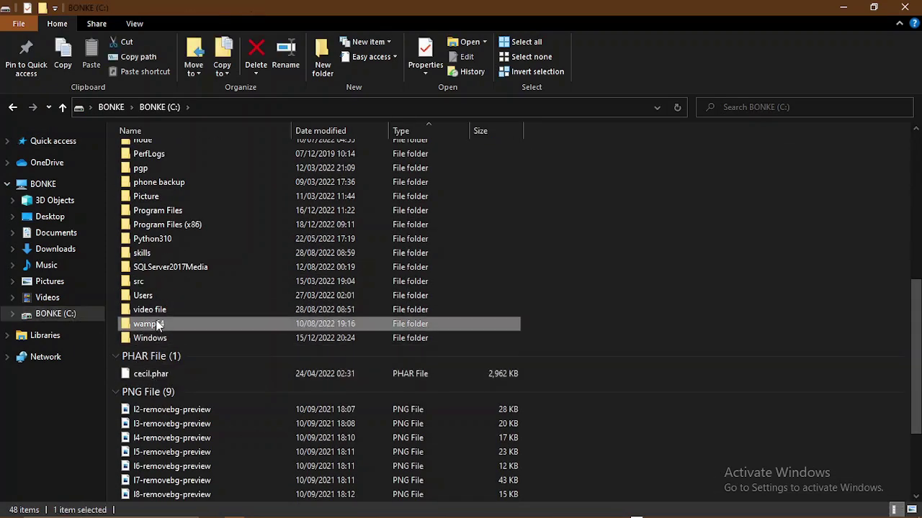
pyautogui.doubleClick(160, 265)
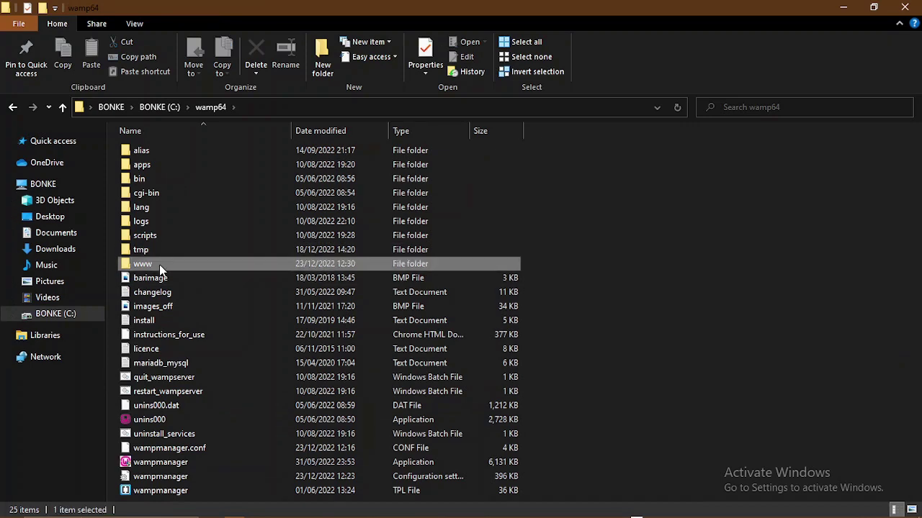
pyautogui.scroll(-4, 174, 296)
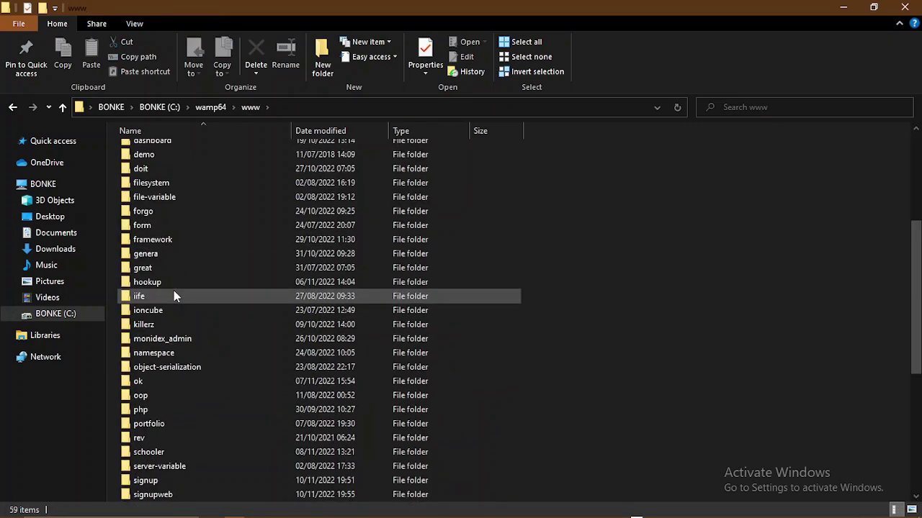
pyautogui.scroll(-5, 173, 291)
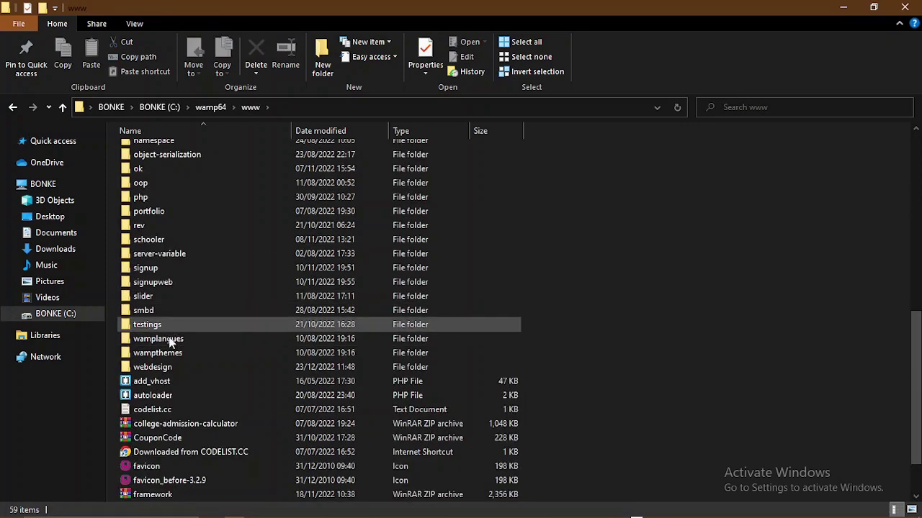
pyautogui.doubleClick(159, 369)
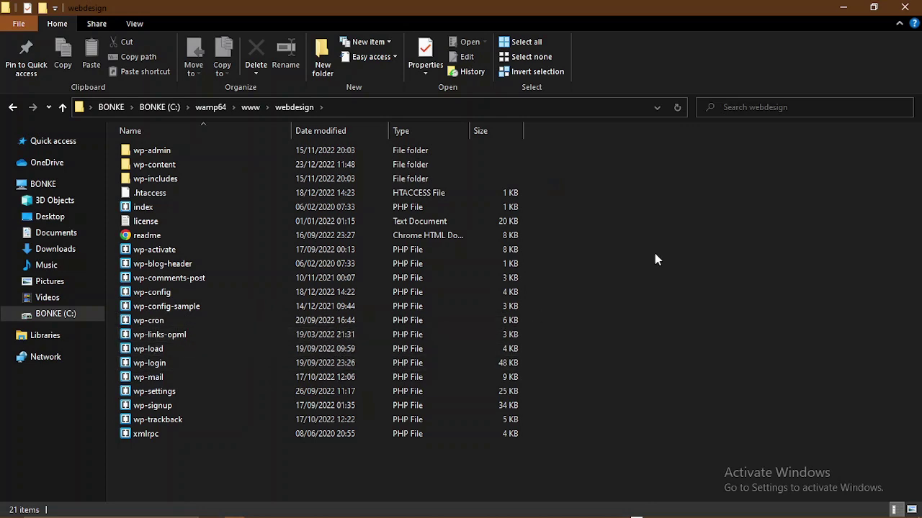
pyautogui.click(843, 8)
# - Load localhost/webdesign in Chrome and select the full address
pyautogui.click(262, 35)
pyautogui.click(262, 38)
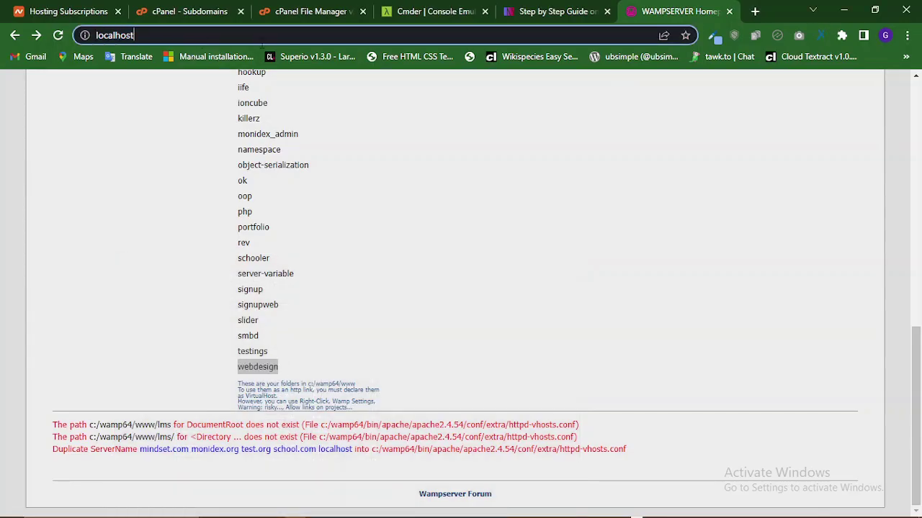
pyautogui.write('/we')
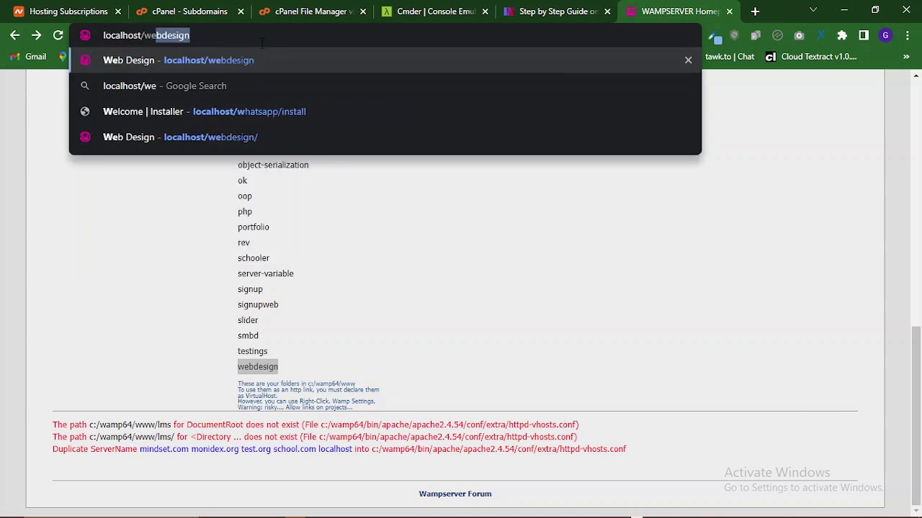
pyautogui.press('Return')
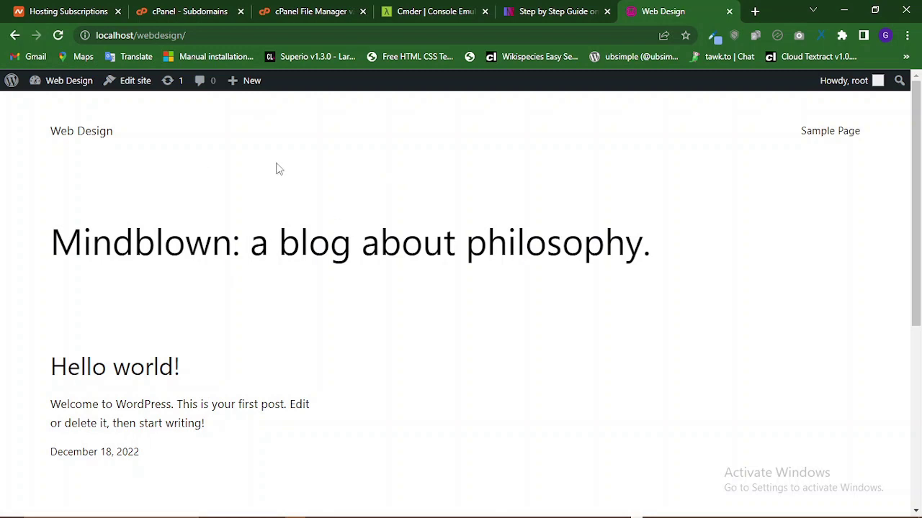
pyautogui.click(188, 34)
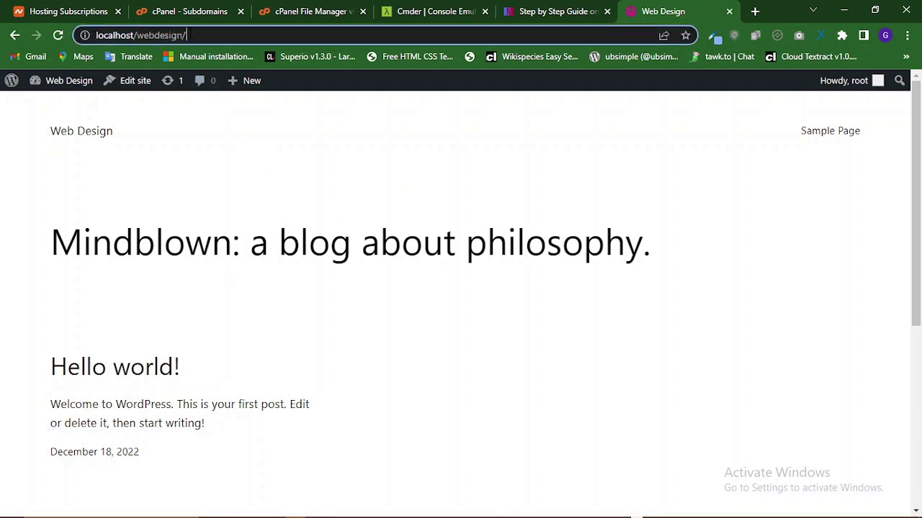
pyautogui.moveTo(188, 35); pyautogui.dragTo(96, 35)
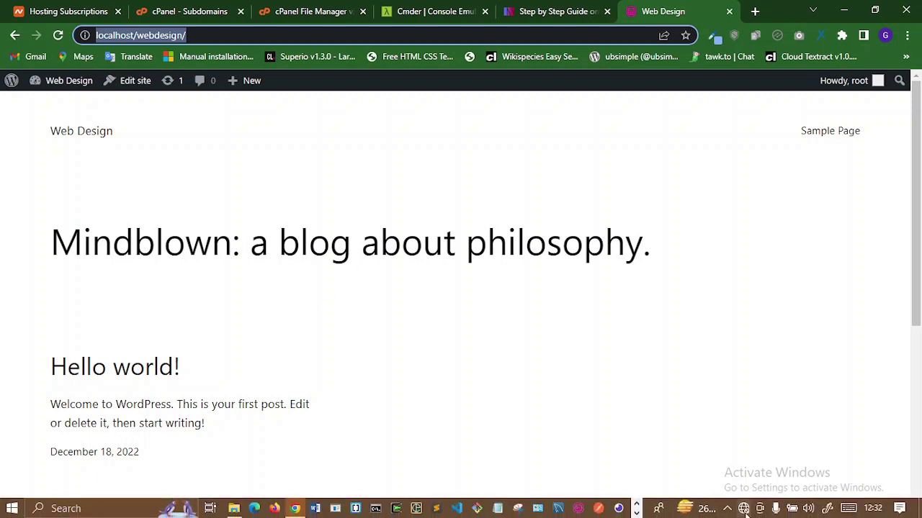
pyautogui.click(744, 508)
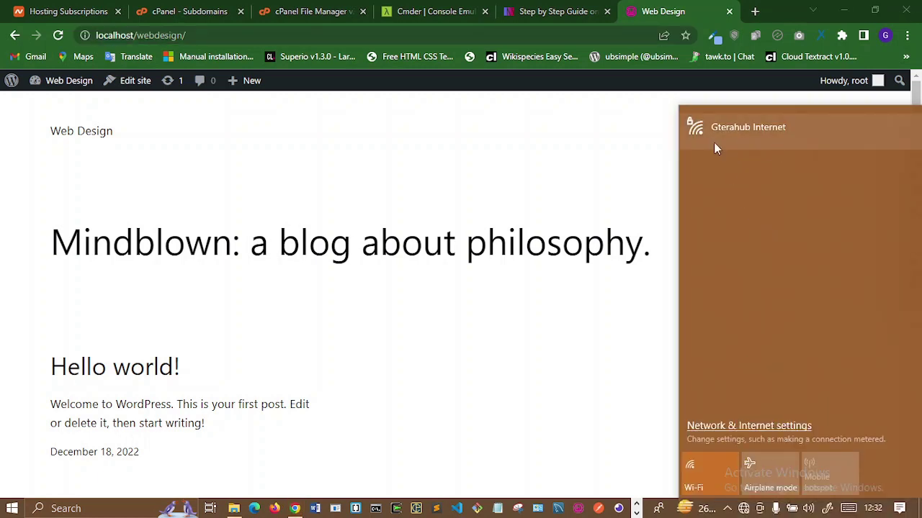
pyautogui.click(567, 146)
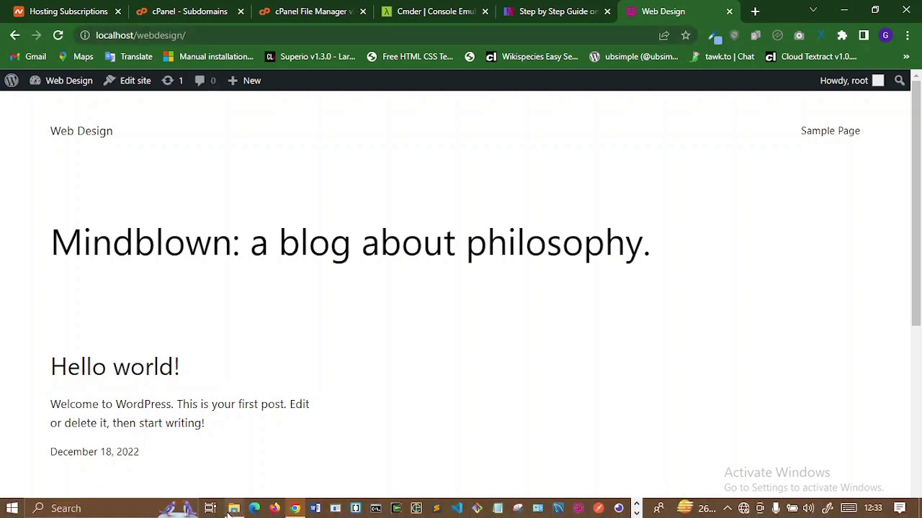
# - Browse File Explorer from the C: drive into the Windows folder
pyautogui.click(233, 509)
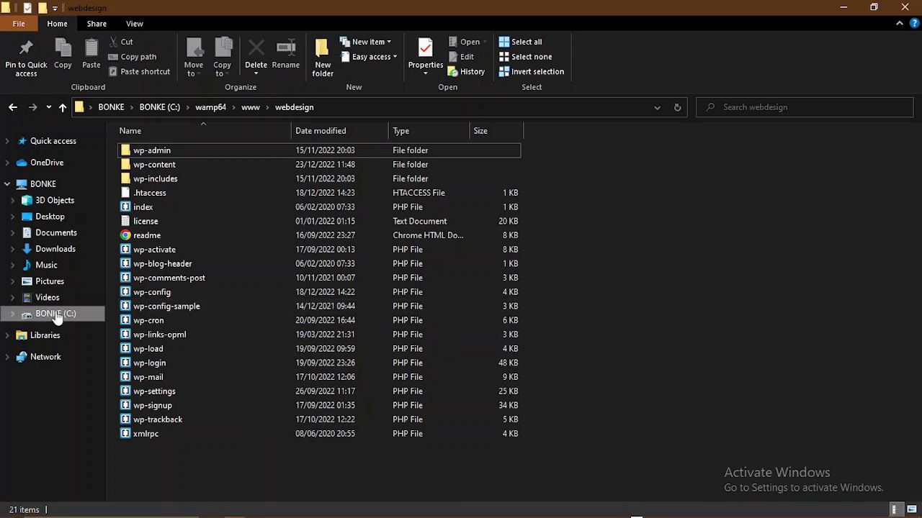
pyautogui.click(56, 315)
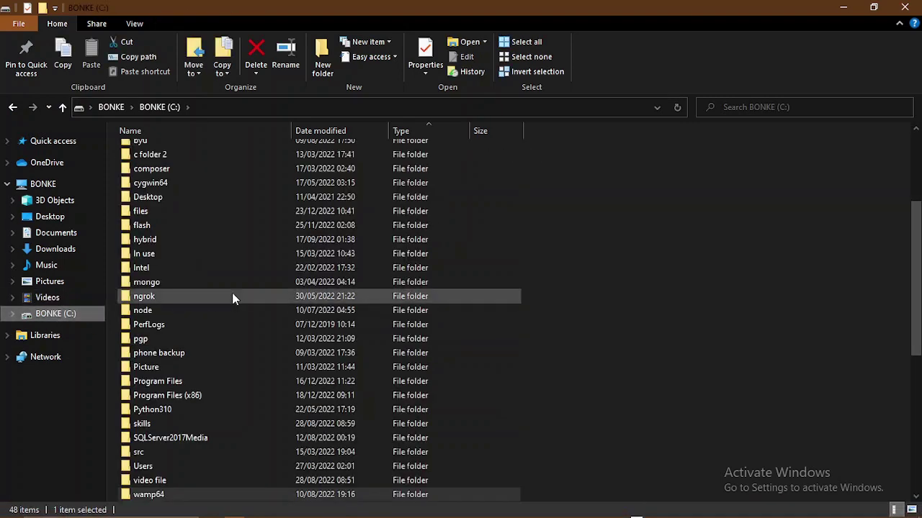
pyautogui.scroll(-6, 363, 300)
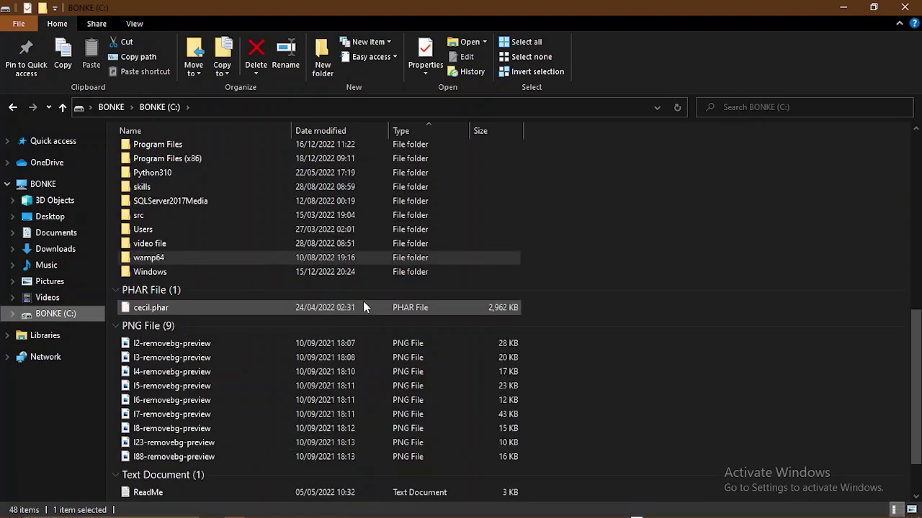
pyautogui.doubleClick(149, 272)
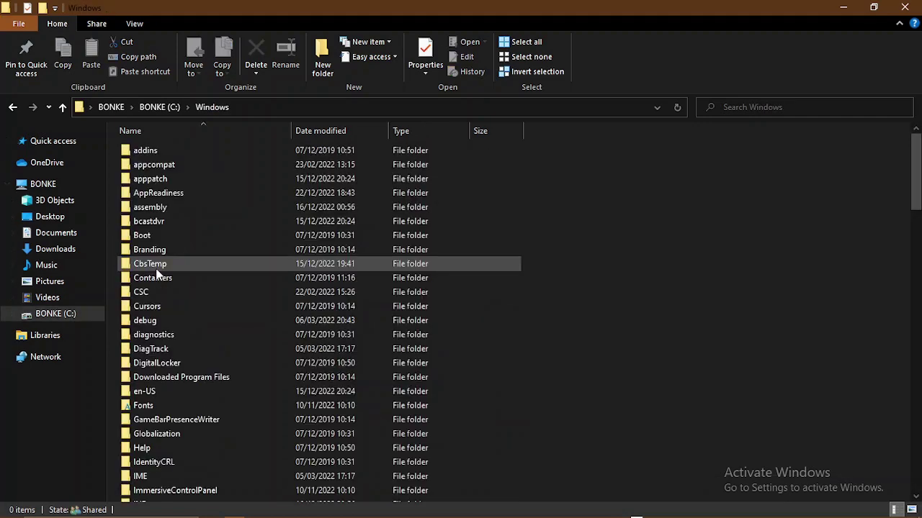
pyautogui.scroll(-6, 186, 249)
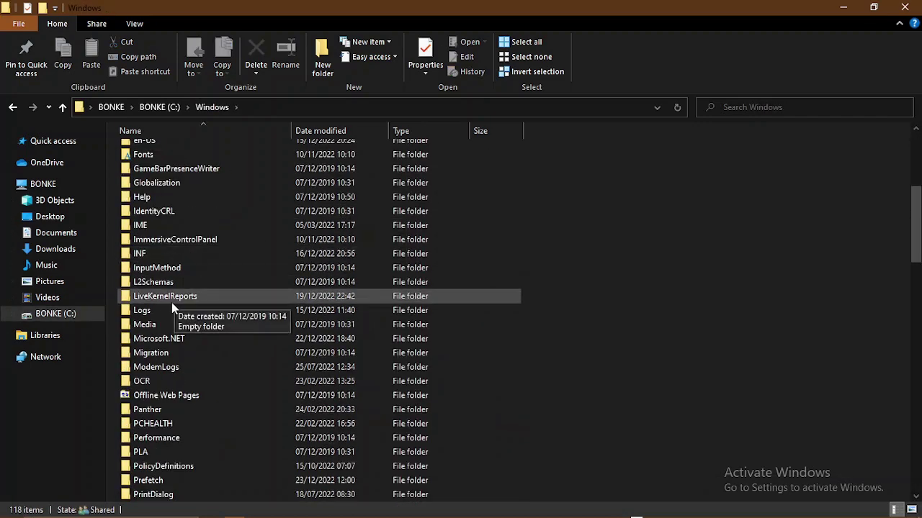
pyautogui.scroll(5, 172, 303)
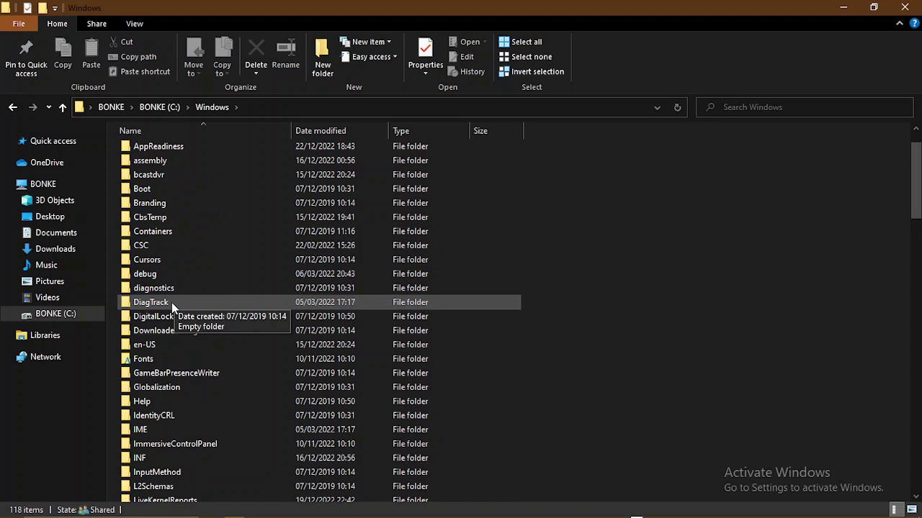
pyautogui.scroll(1, 171, 303)
pyautogui.scroll(-13, 171, 302)
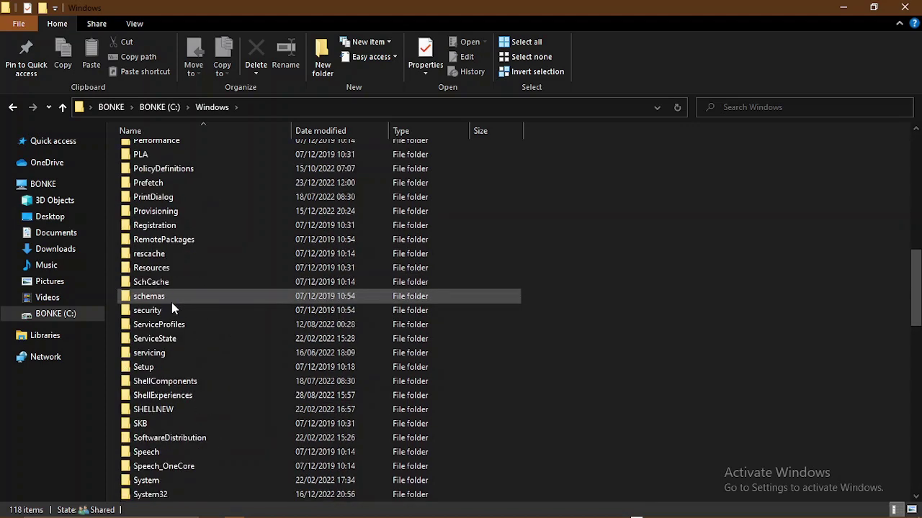
pyautogui.scroll(-4, 149, 353)
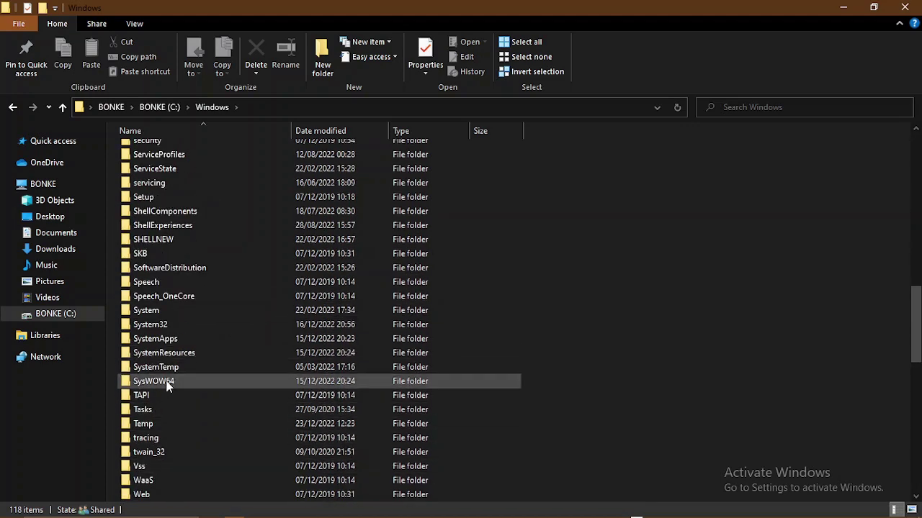
# - Continue through System32 and drivers into the etc folder, dismissing the context menu
pyautogui.doubleClick(169, 321)
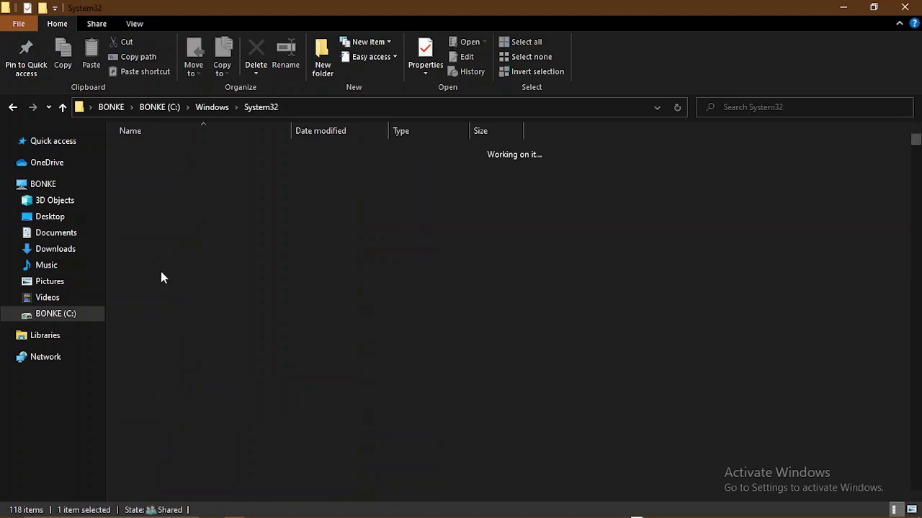
pyautogui.scroll(-2, 150, 288)
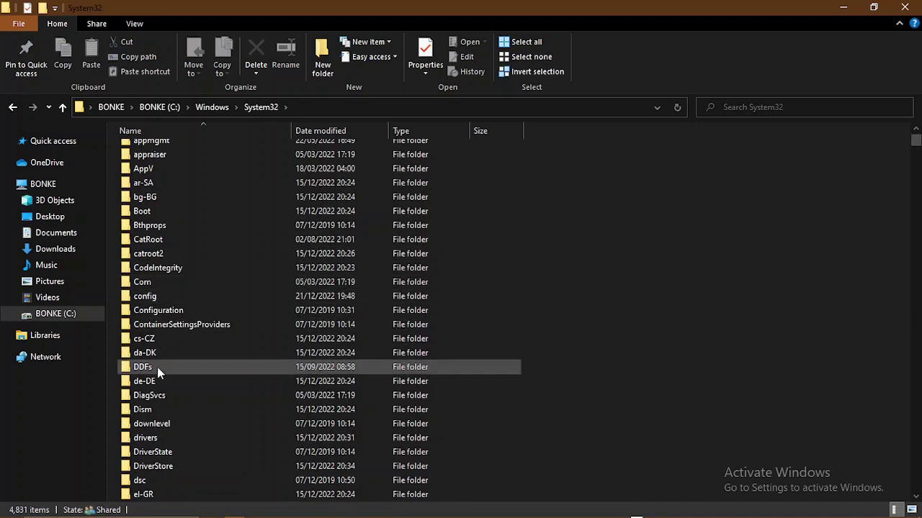
pyautogui.scroll(-3, 157, 367)
pyautogui.click(155, 311)
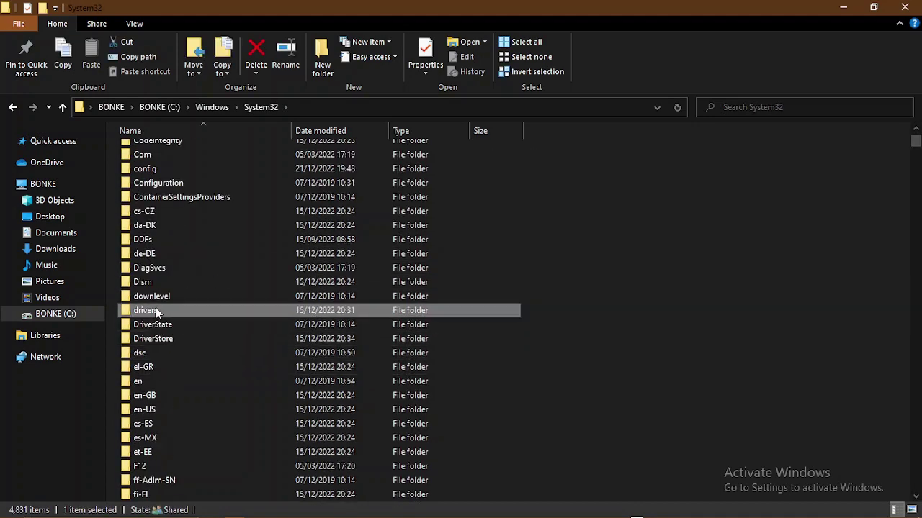
pyautogui.doubleClick(156, 310)
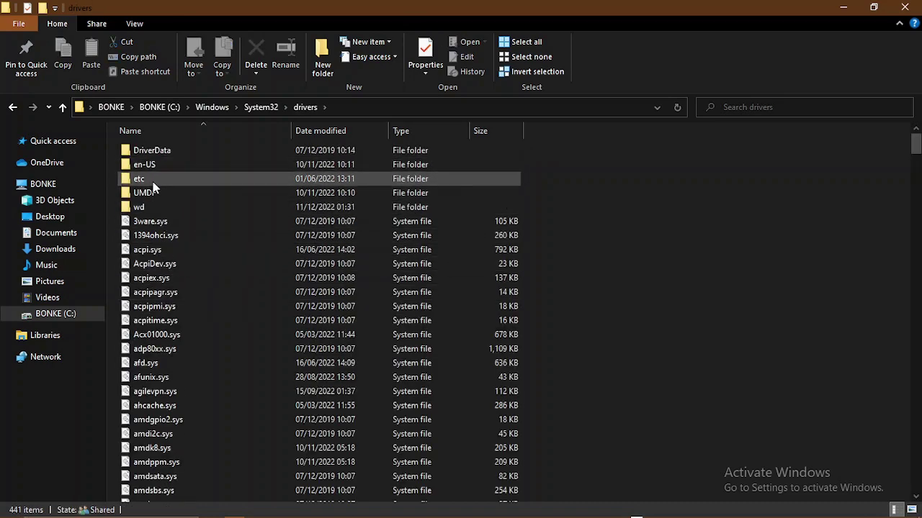
pyautogui.doubleClick(153, 182)
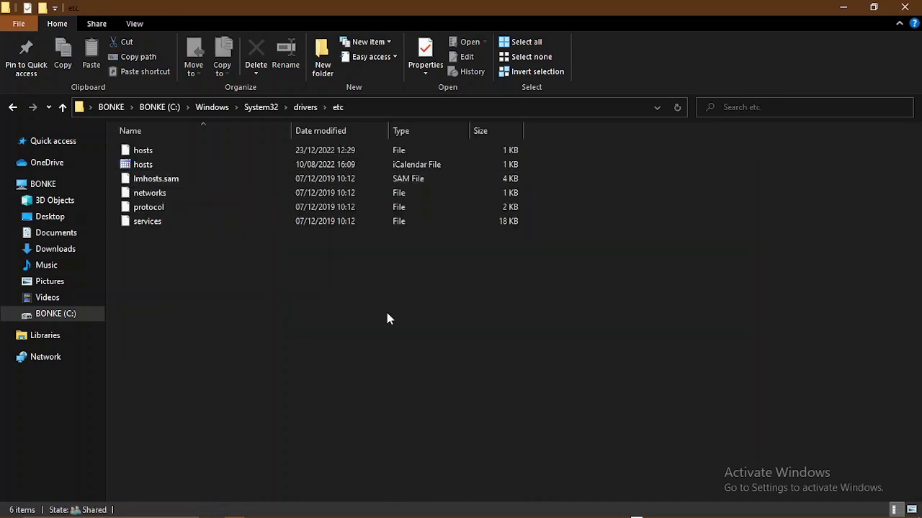
pyautogui.rightClick(387, 313)
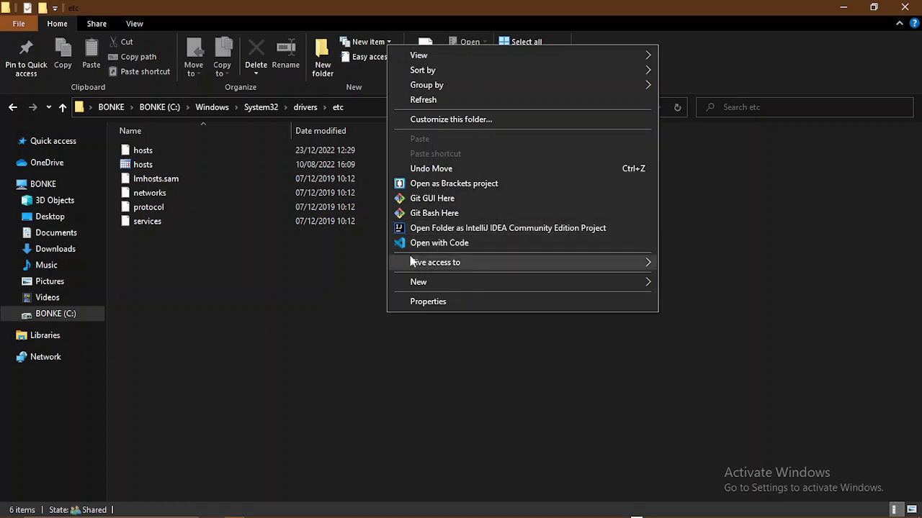
pyautogui.click(296, 290)
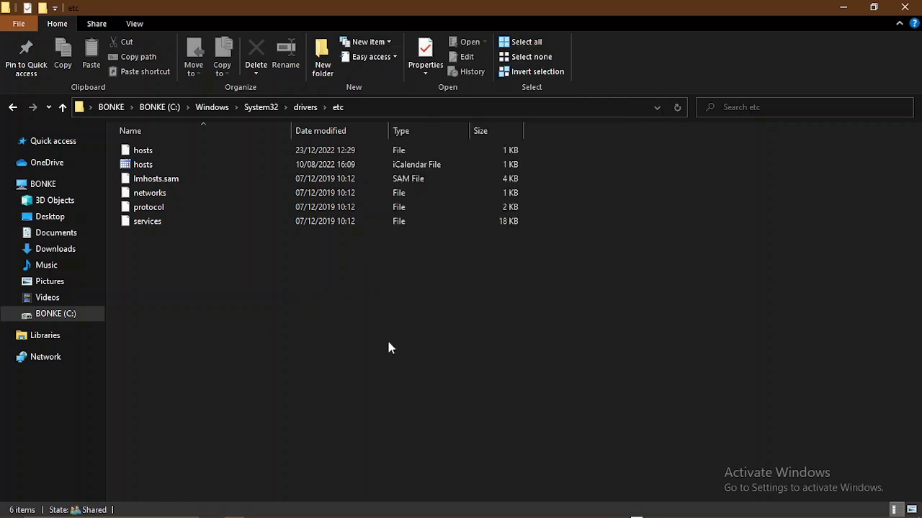
# - Launch Command Prompt from the Run box using cmd
pyautogui.press('super+r')
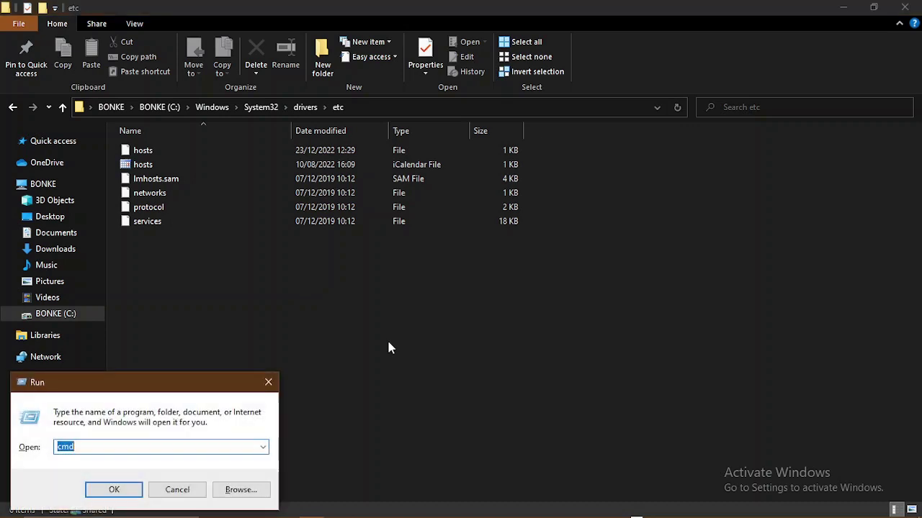
pyautogui.moveTo(178, 385); pyautogui.dragTo(583, 236)
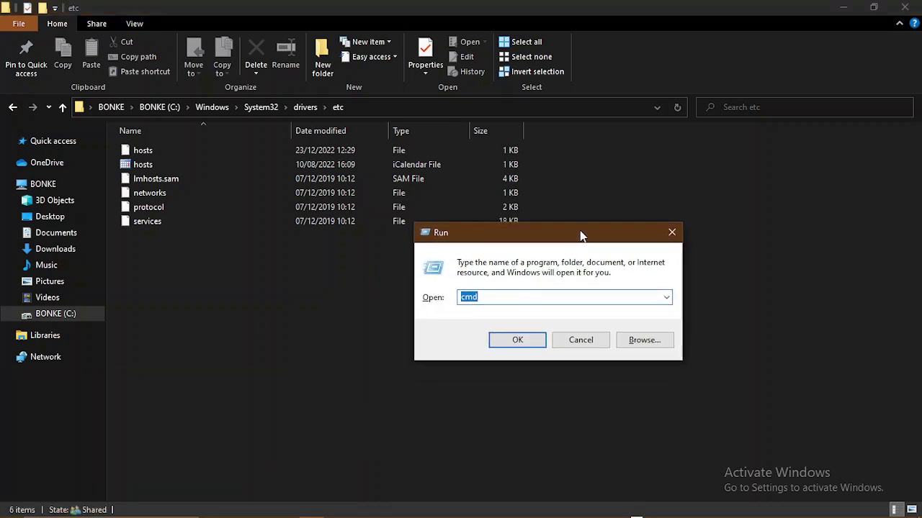
pyautogui.click(484, 299)
pyautogui.click(498, 340)
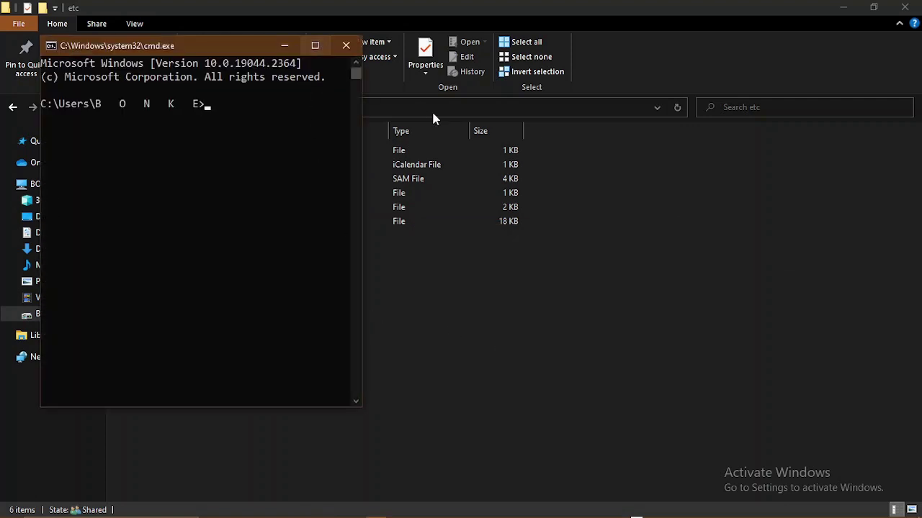
# - Copy the etc folder path from Explorer and cd into it in a maximized Command Prompt
pyautogui.click(544, 106)
pyautogui.click(477, 108)
pyautogui.hotkey('ctrl', 'c')
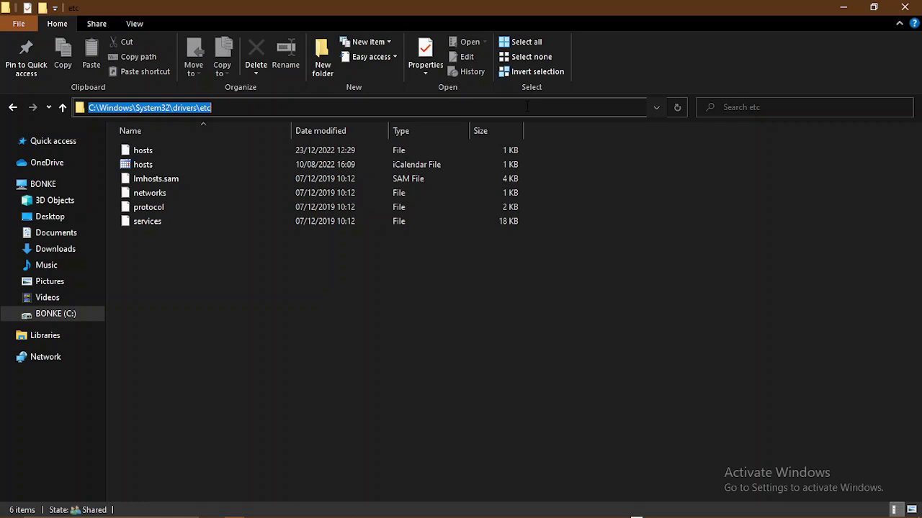
pyautogui.click(375, 507)
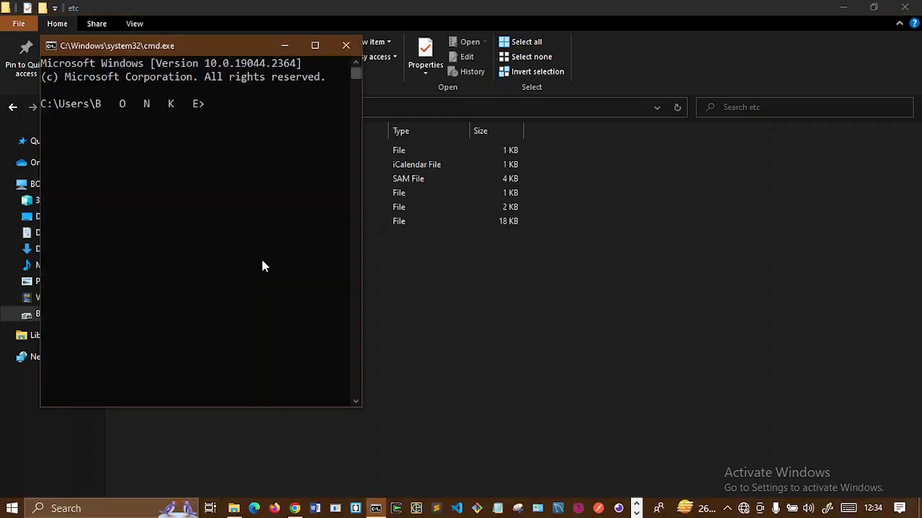
pyautogui.click(315, 44)
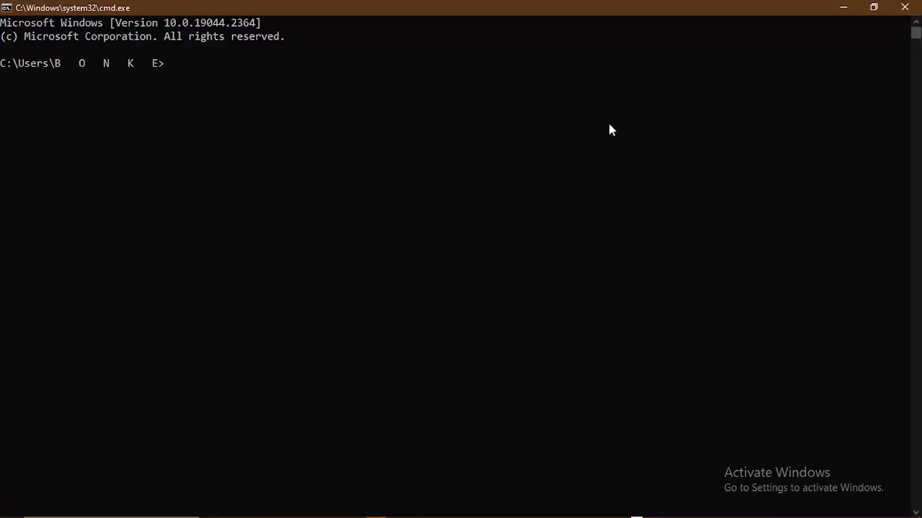
pyautogui.write('cd')
pyautogui.hotkey('ctrl', 'v')
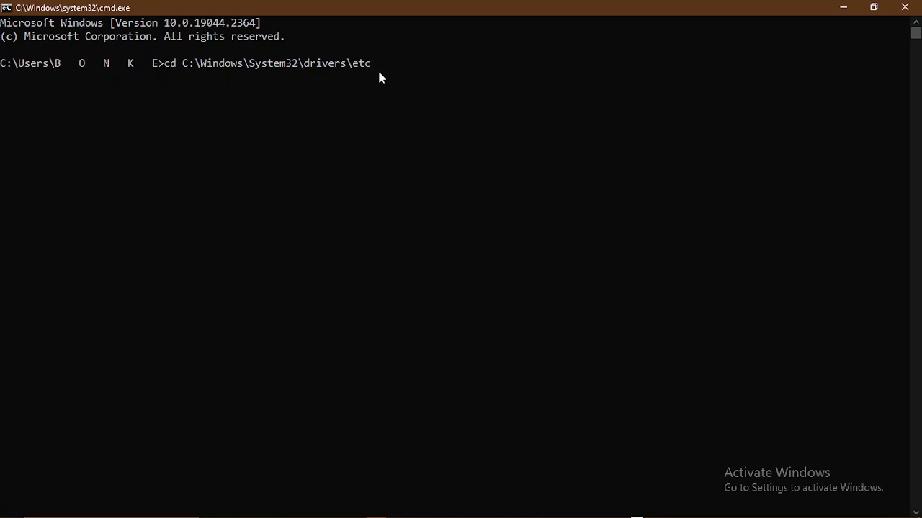
pyautogui.press('Return')
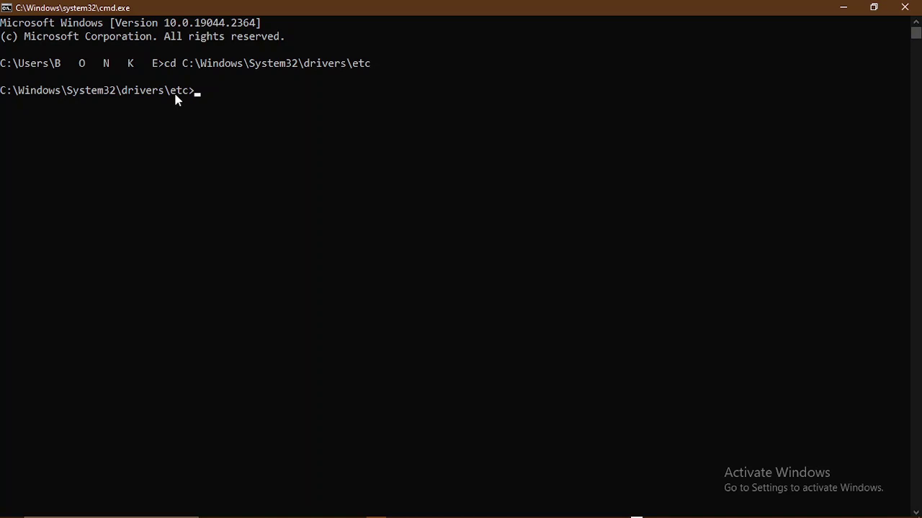
# - Run 'code .' to open the etc folder in VS Code
pyautogui.write('code .')
pyautogui.press('Return')
pyautogui.click(727, 508)
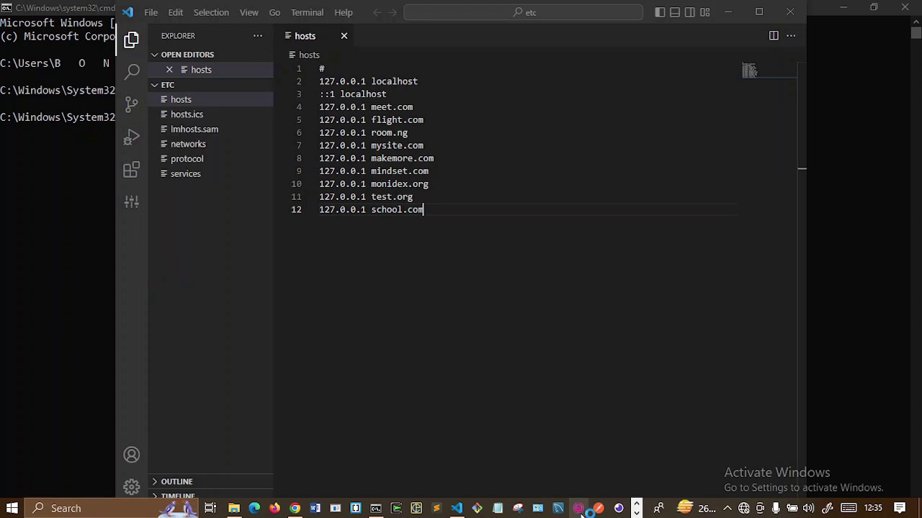
# - Maximize VS Code and reopen hosts from the etc folder in the sidebar
pyautogui.click(727, 508)
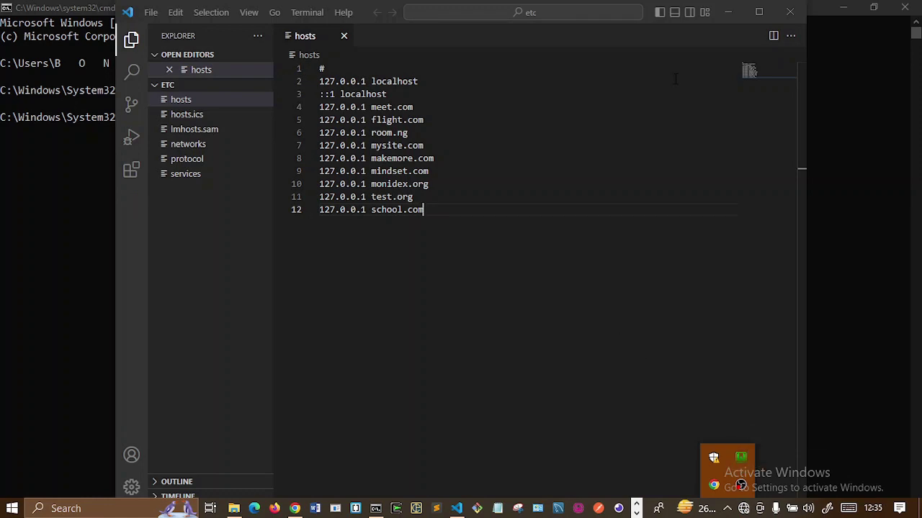
pyautogui.click(751, 15)
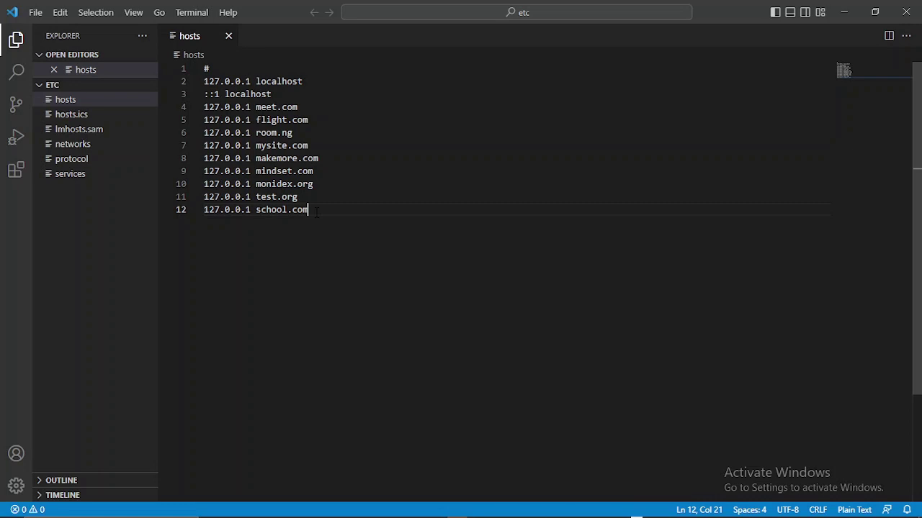
pyautogui.click(225, 35)
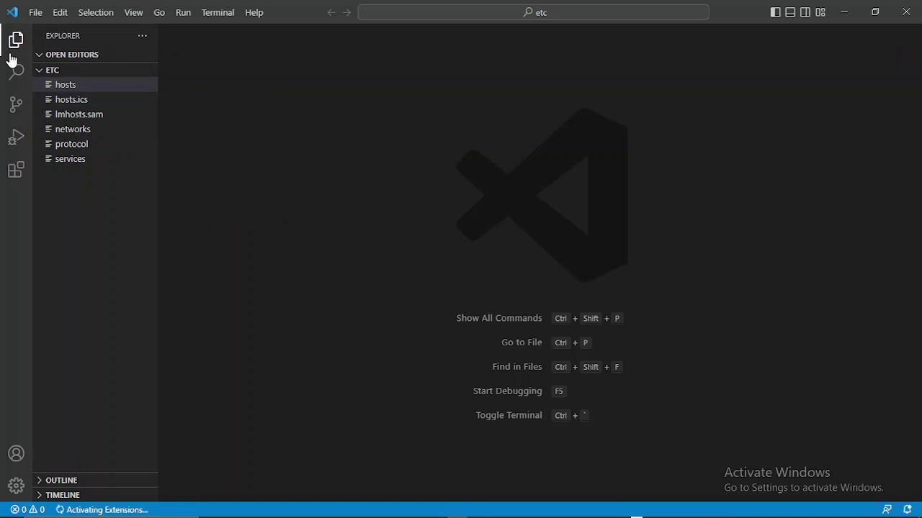
pyautogui.click(72, 85)
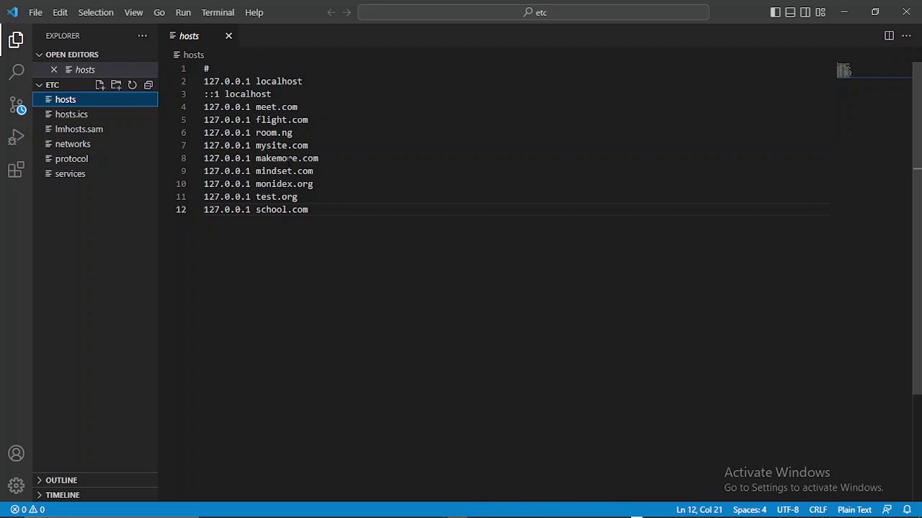
# - Append '127.0.0.1 ubsimple.com' after the school.com line and save hosts as administrator
pyautogui.click(312, 215)
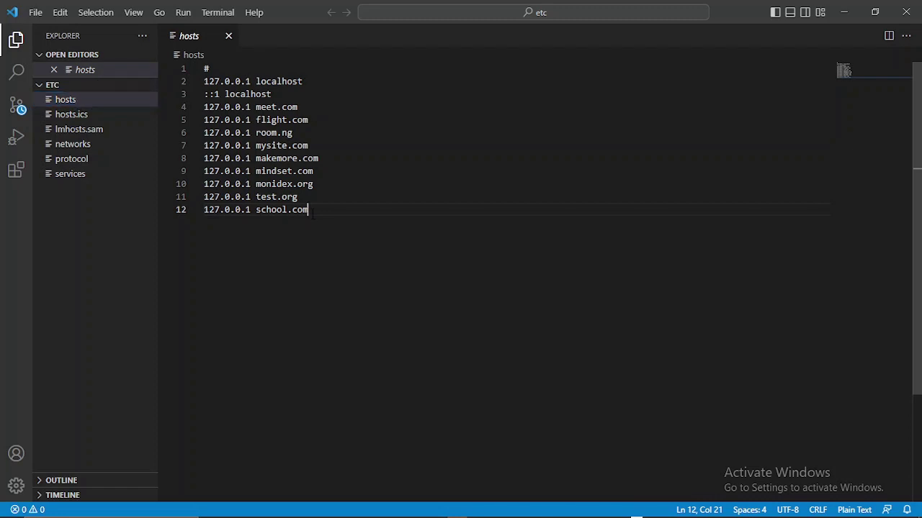
pyautogui.press('Return')
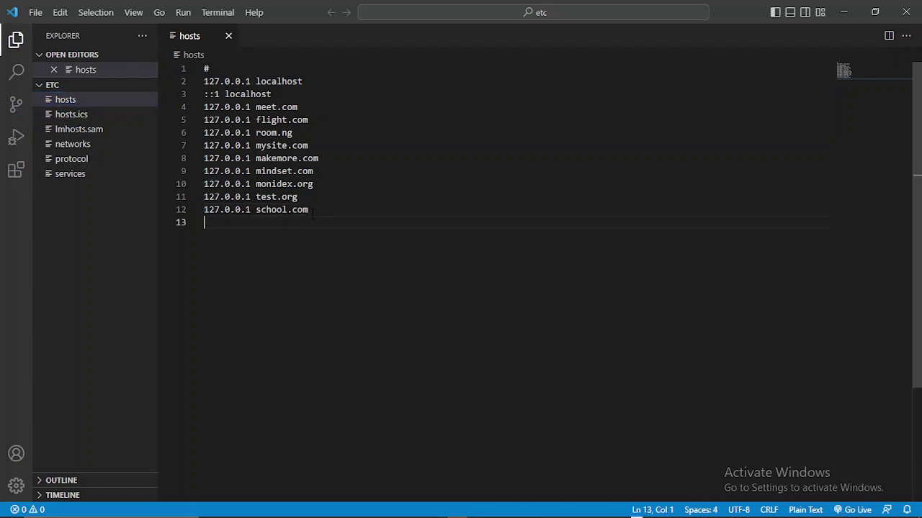
pyautogui.write('127')
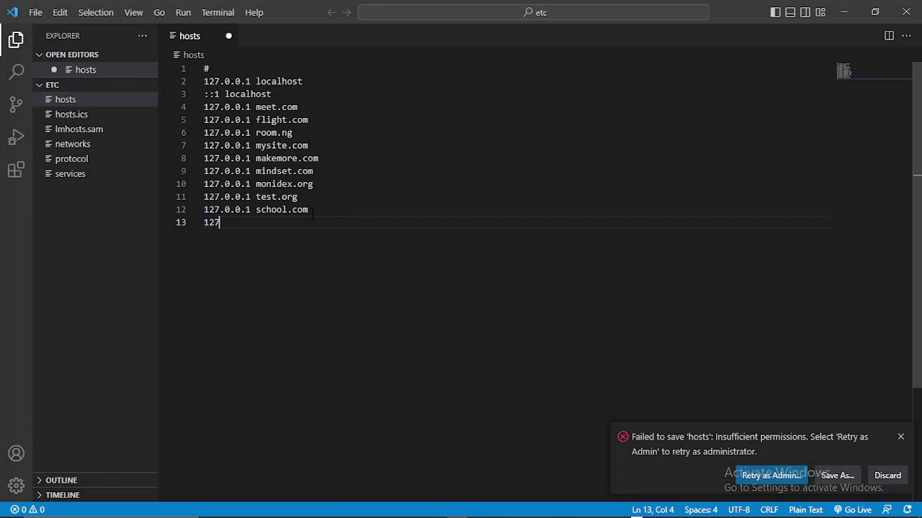
pyautogui.write('.0.0')
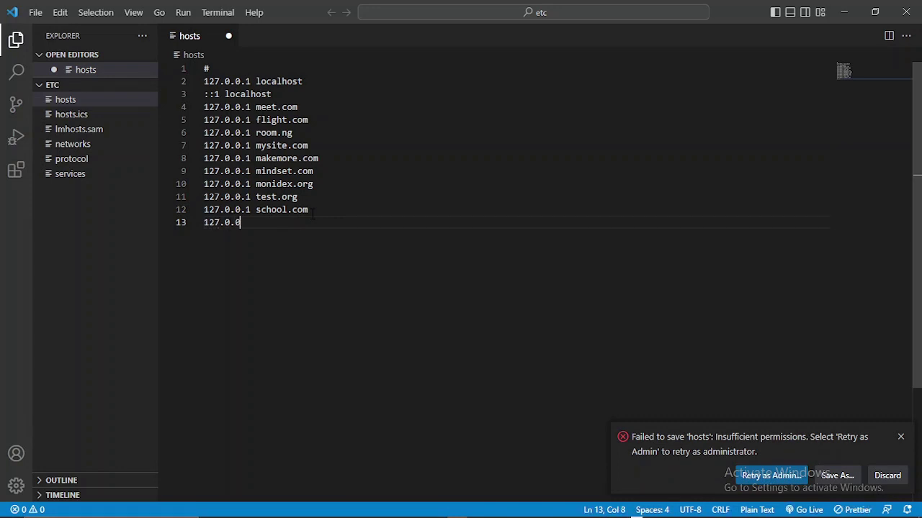
pyautogui.write('.1 ubsi')
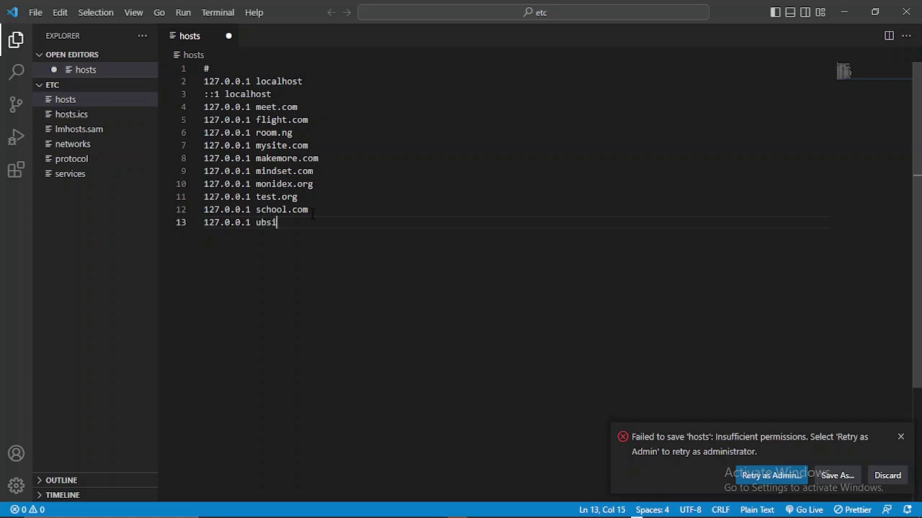
pyautogui.write('mple.com')
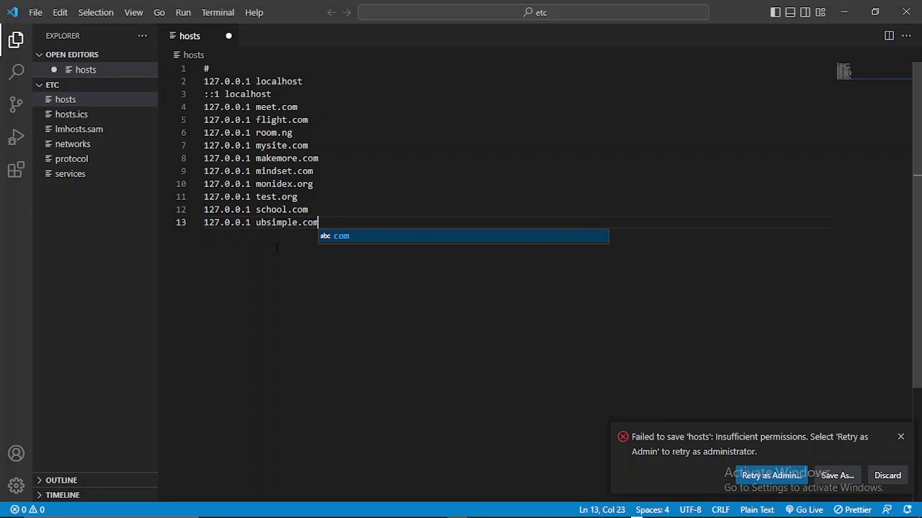
pyautogui.click(756, 476)
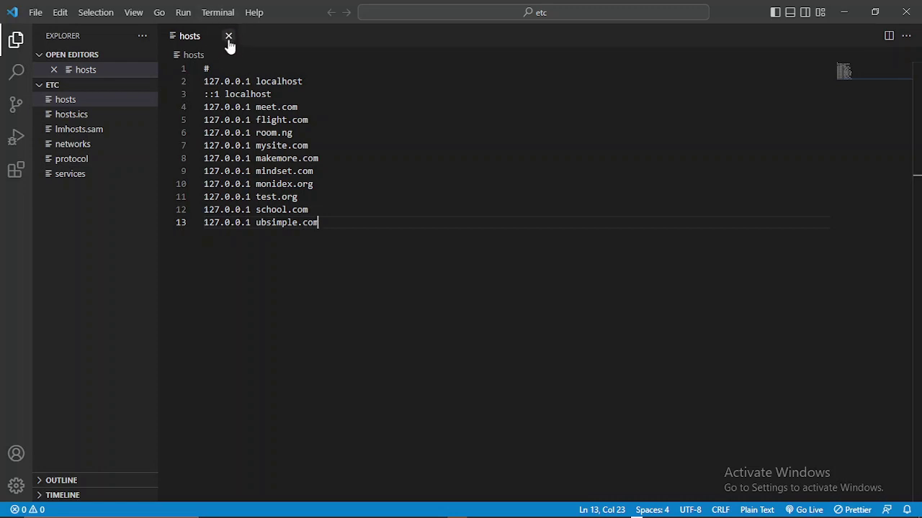
# - Close VS Code and minimize the Command Prompt window
pyautogui.click(906, 13)
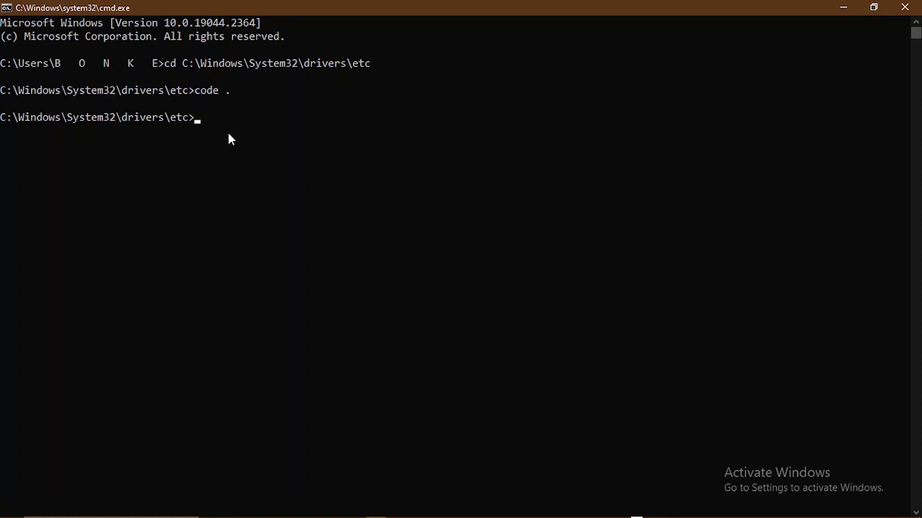
pyautogui.click(840, 7)
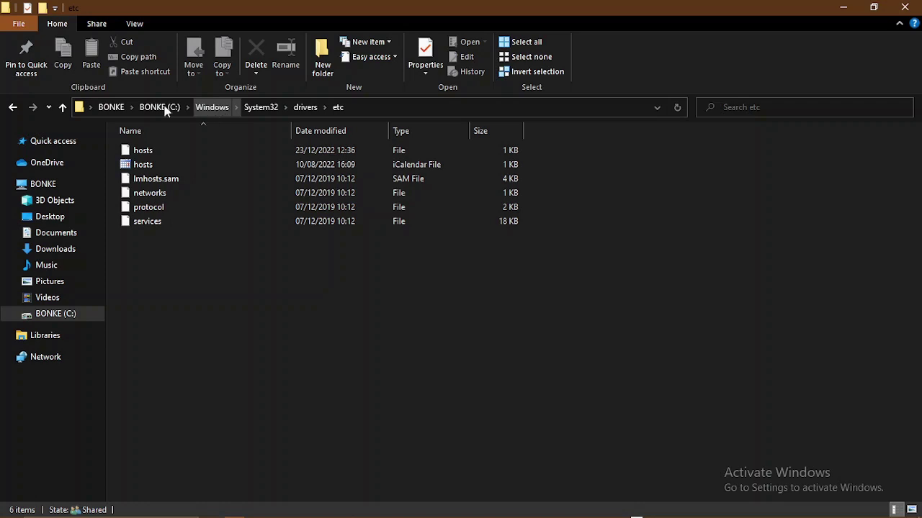
pyautogui.click(65, 320)
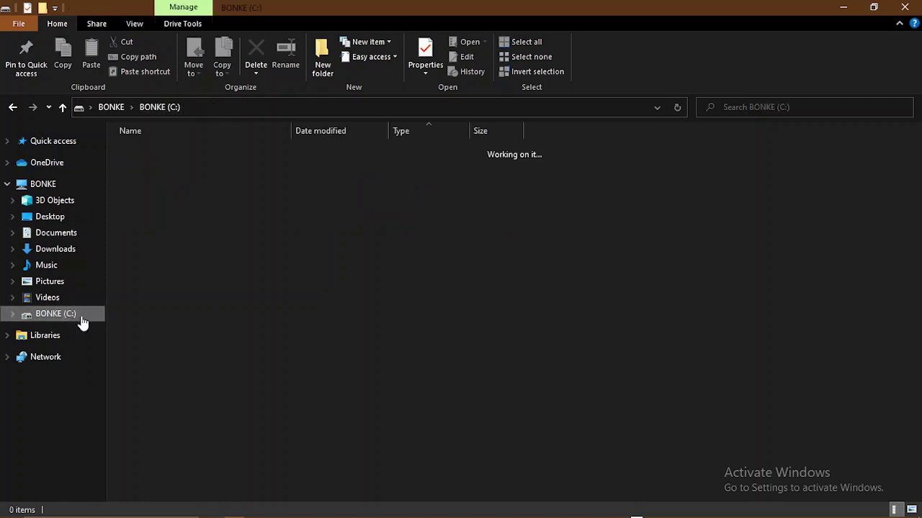
pyautogui.scroll(-4, 326, 241)
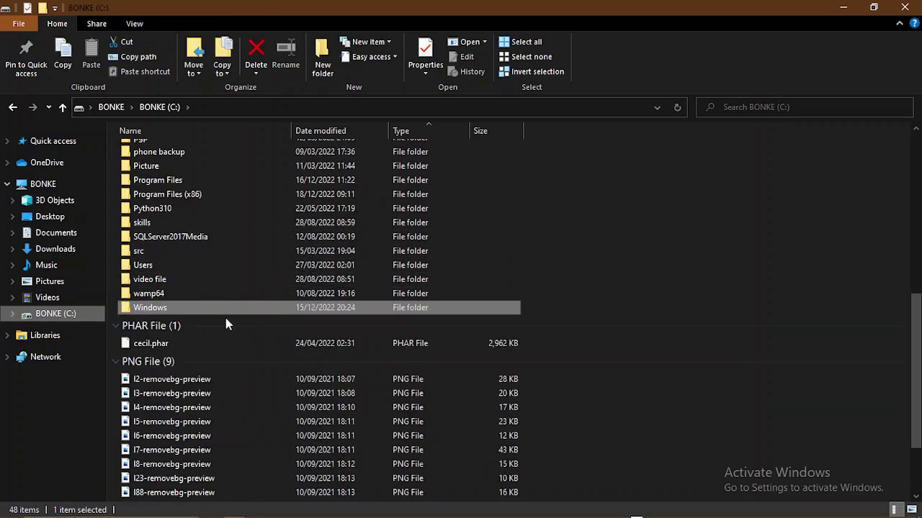
pyautogui.click(163, 297)
pyautogui.doubleClick(162, 296)
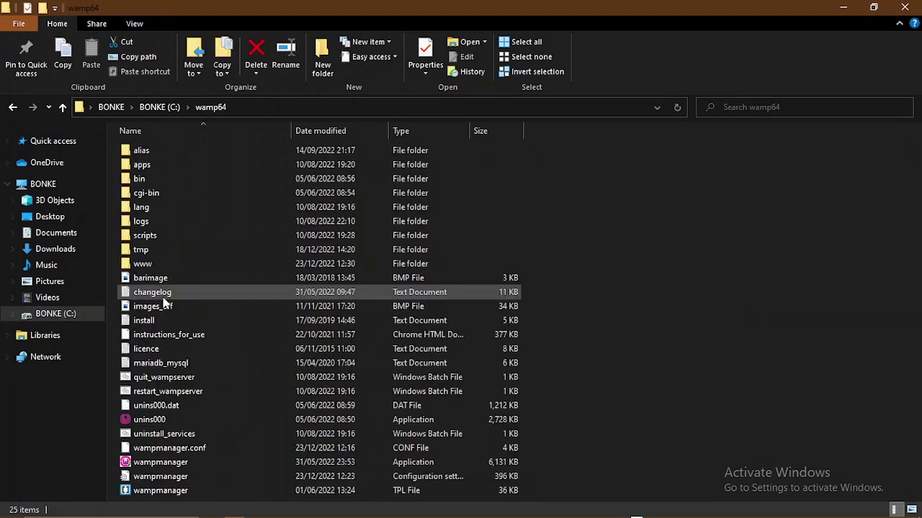
pyautogui.doubleClick(157, 265)
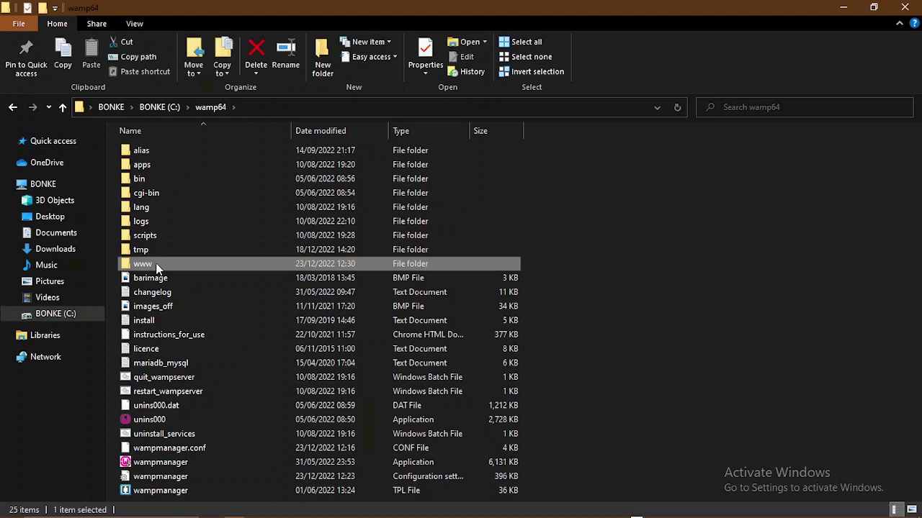
pyautogui.click(172, 250)
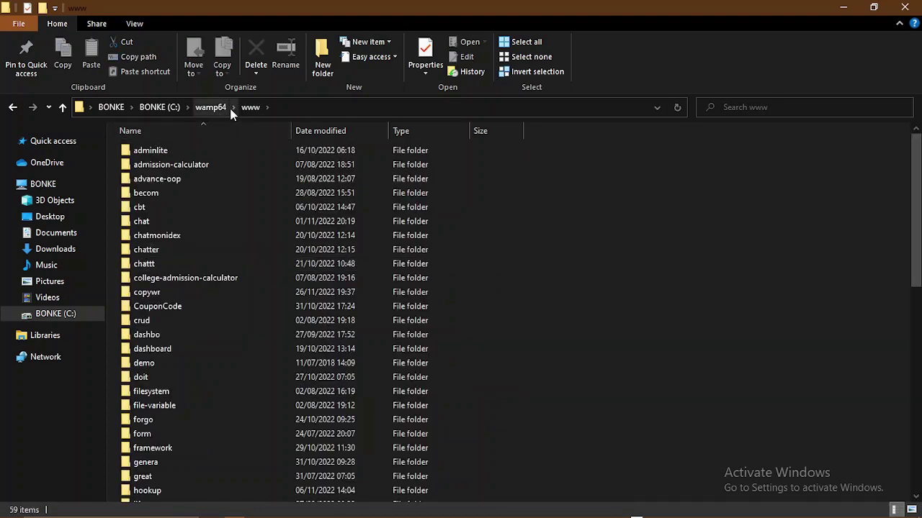
# - Go up to wamp64, open bin\apache, then return to the localhost/webdesign site in Chrome
pyautogui.click(211, 108)
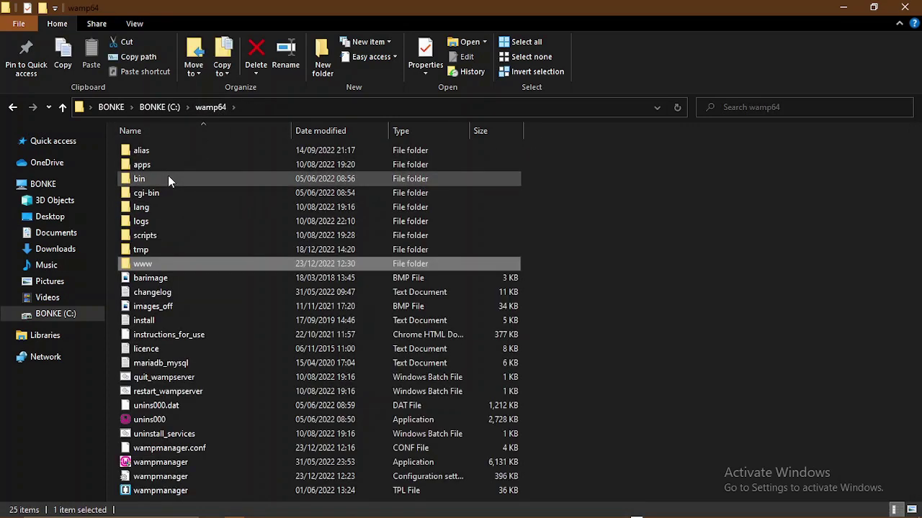
pyautogui.click(168, 175)
pyautogui.doubleClick(168, 176)
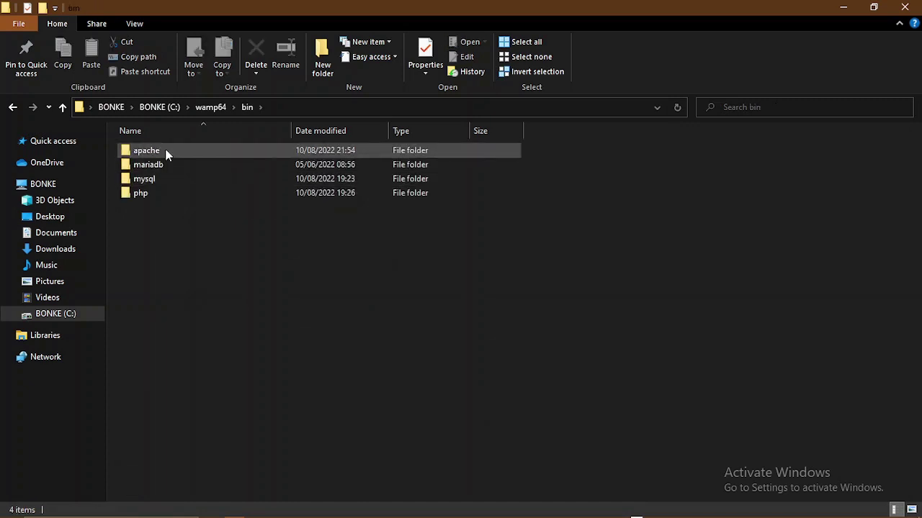
pyautogui.click(166, 152)
pyautogui.doubleClick(166, 151)
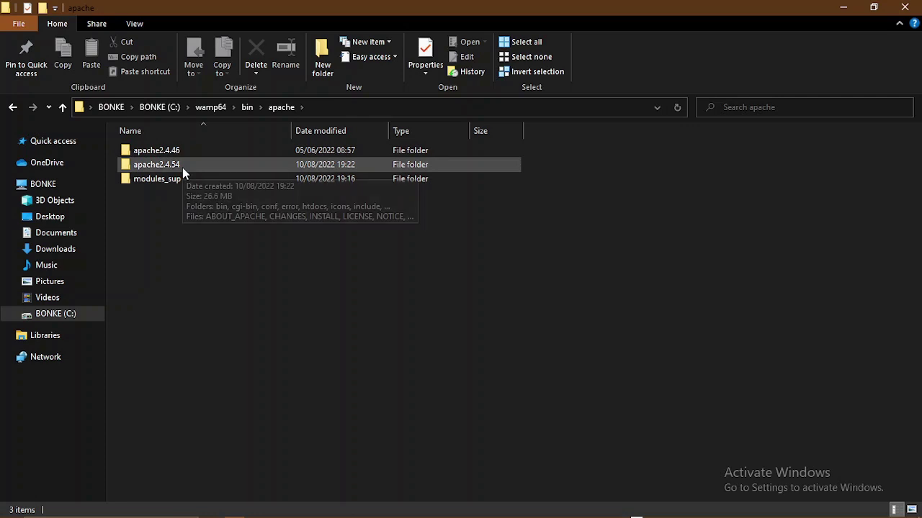
pyautogui.moveTo(637, 517)
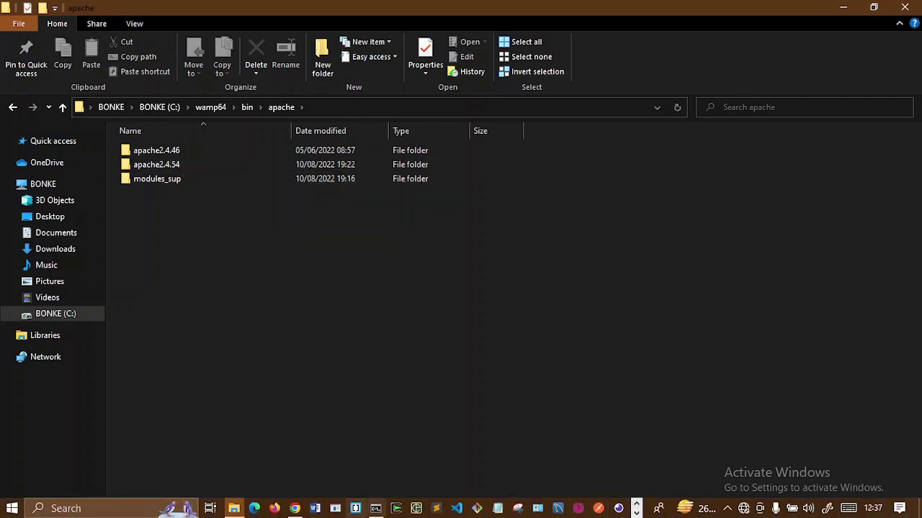
pyautogui.click(294, 508)
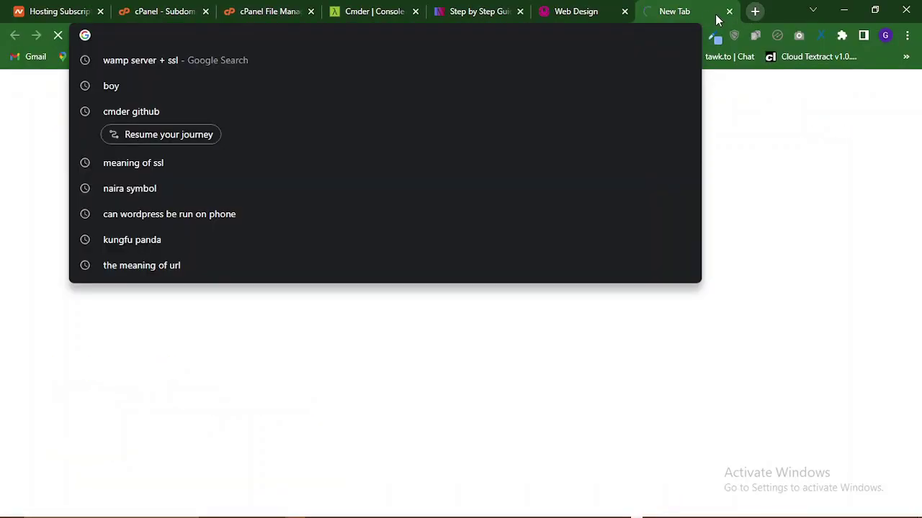
# - Load the plain localhost WampServer page in a new Chrome tab
pyautogui.click(755, 11)
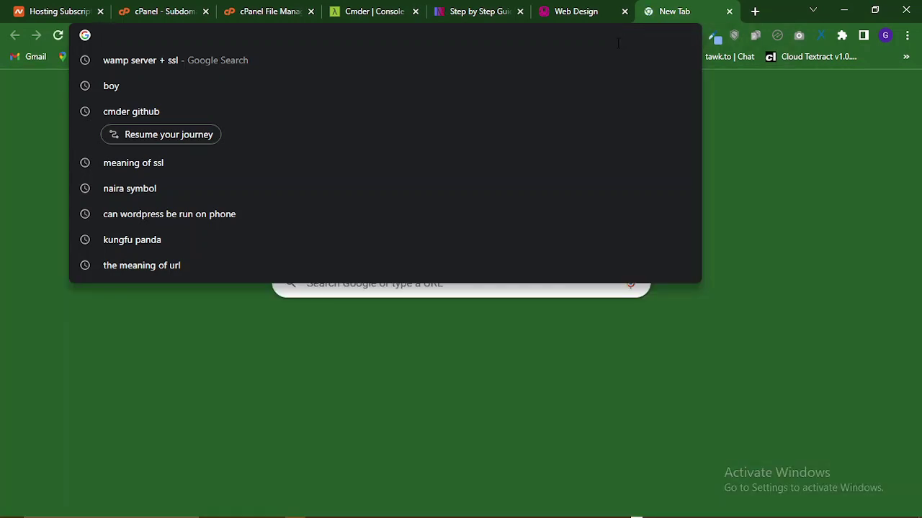
pyautogui.write('lo')
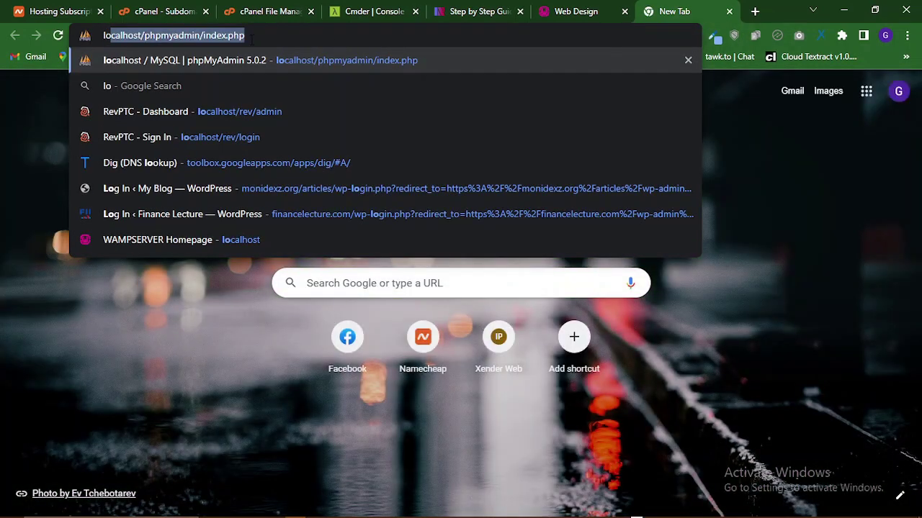
pyautogui.click(251, 39)
pyautogui.moveTo(245, 35); pyautogui.dragTo(144, 40)
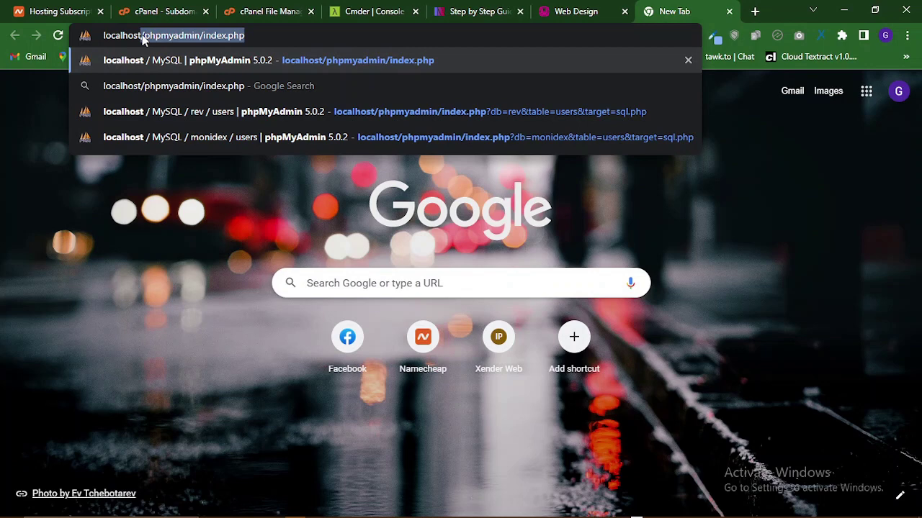
pyautogui.press('BackSpace')
pyautogui.press('Return')
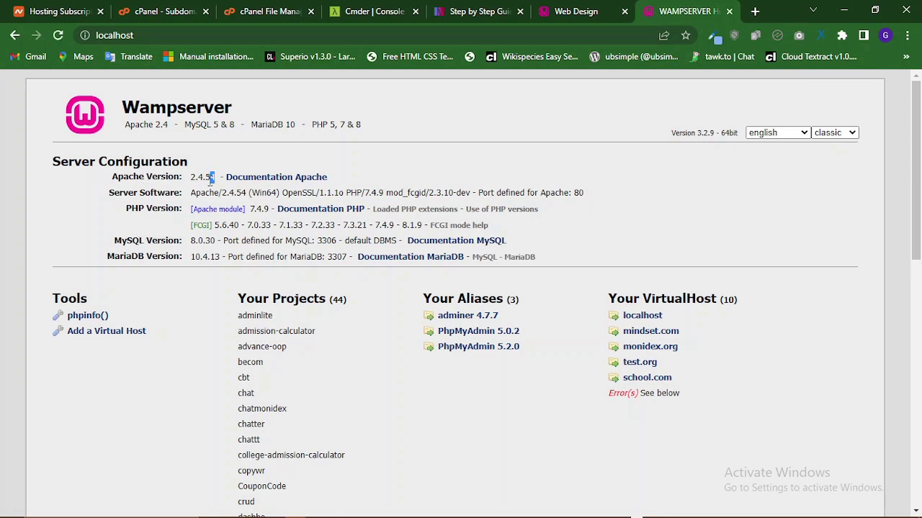
# - Highlight the Apache version 2.4.54, then switch back to File Explorer
pyautogui.moveTo(214, 178); pyautogui.dragTo(192, 186)
pyautogui.moveTo(256, 516)
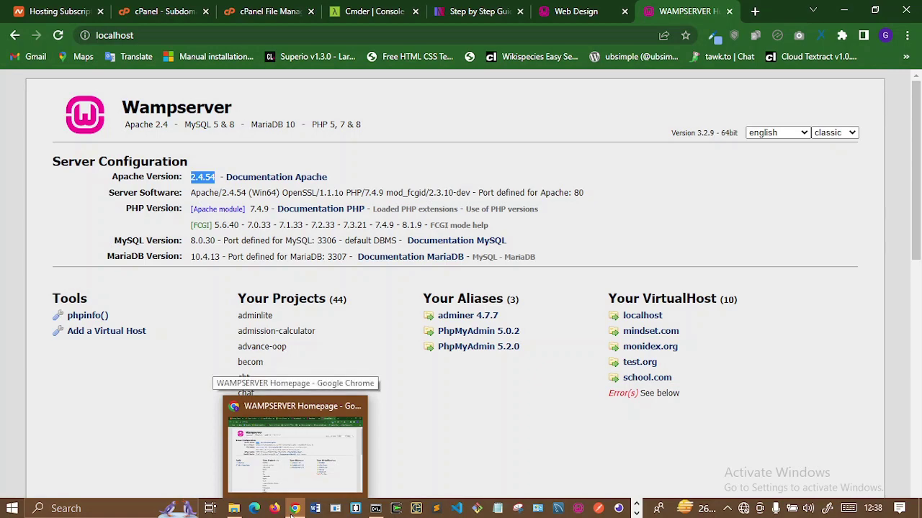
pyautogui.click(233, 509)
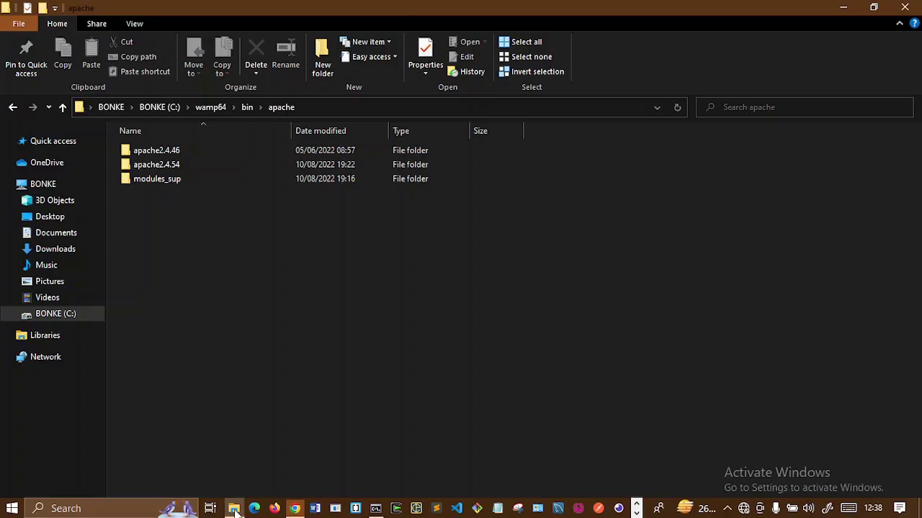
# - Navigate into C:\wamp64\bin\apache\apache2.4.54\conf and select its full path in the address bar
pyautogui.doubleClick(185, 151)
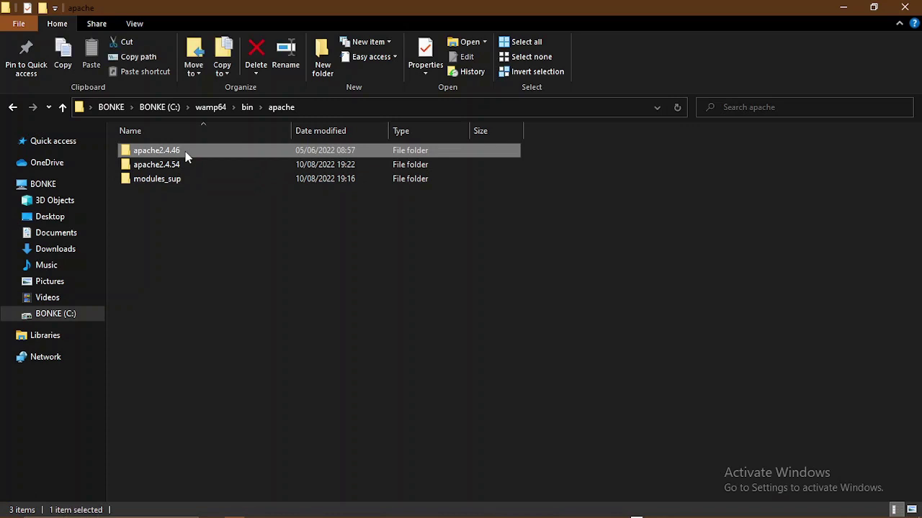
pyautogui.click(280, 107)
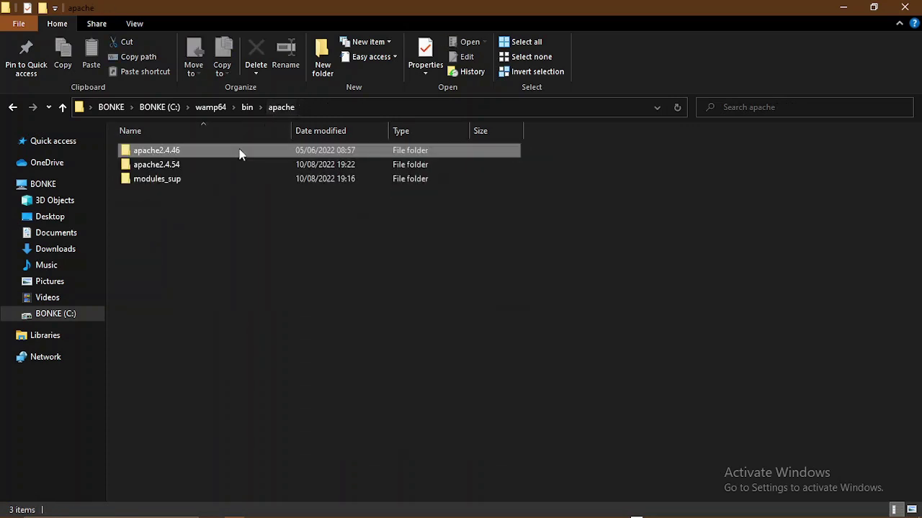
pyautogui.doubleClick(183, 166)
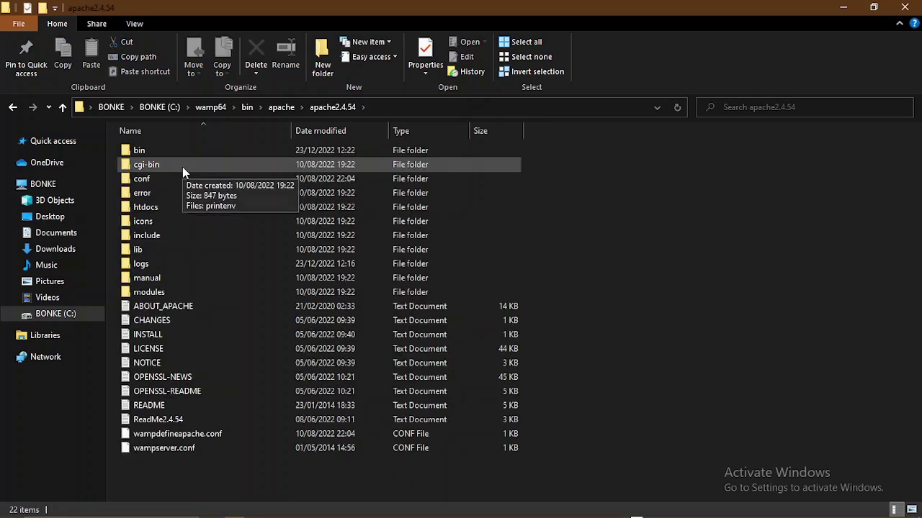
pyautogui.click(158, 152)
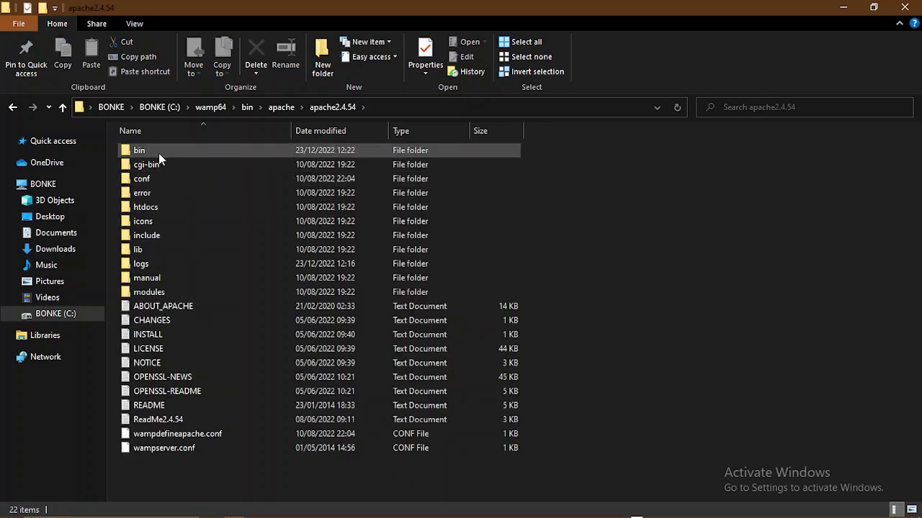
pyautogui.doubleClick(165, 180)
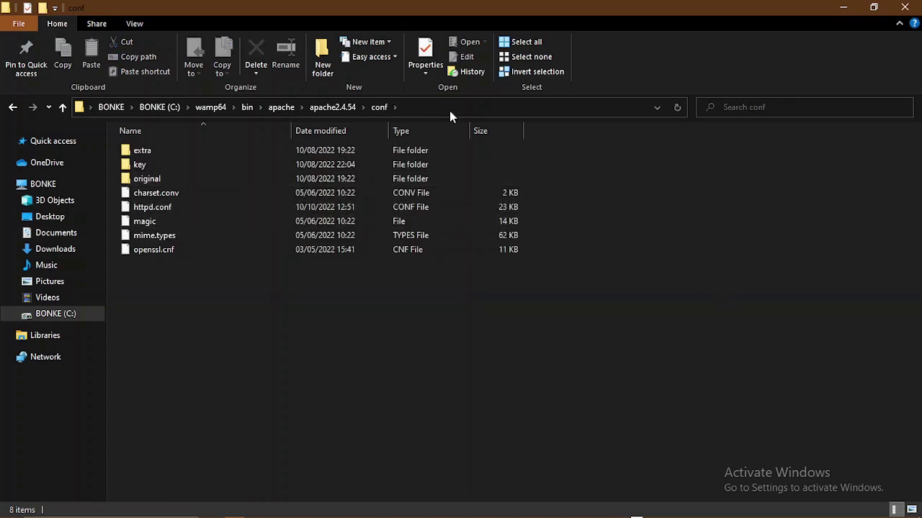
pyautogui.click(497, 111)
pyautogui.hotkey('ctrl', 'c')
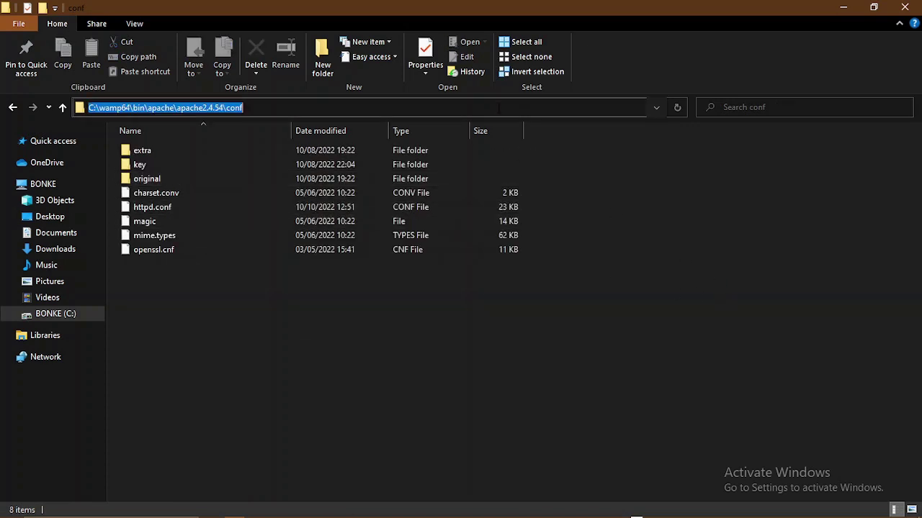
# - In Command Prompt, cd to the pasted apache2.4.54 conf path and run 'code .'
pyautogui.moveTo(285, 512)
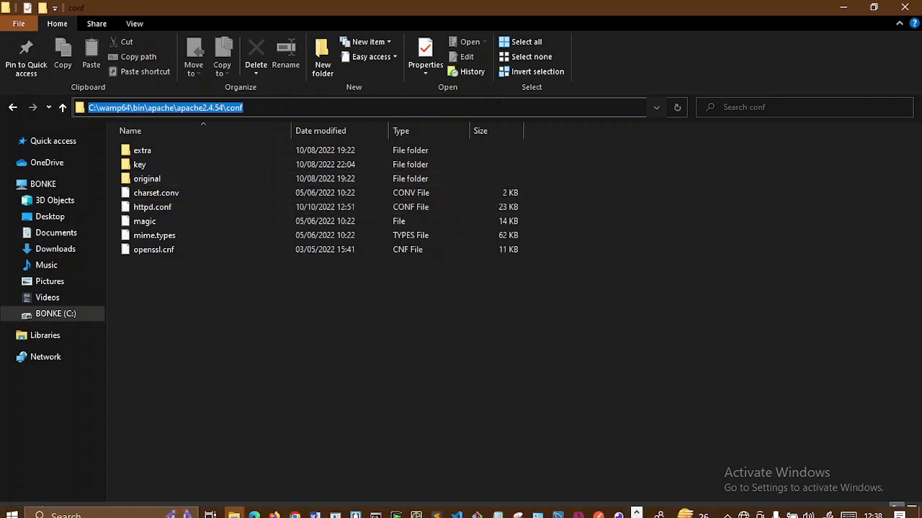
pyautogui.moveTo(375, 508)
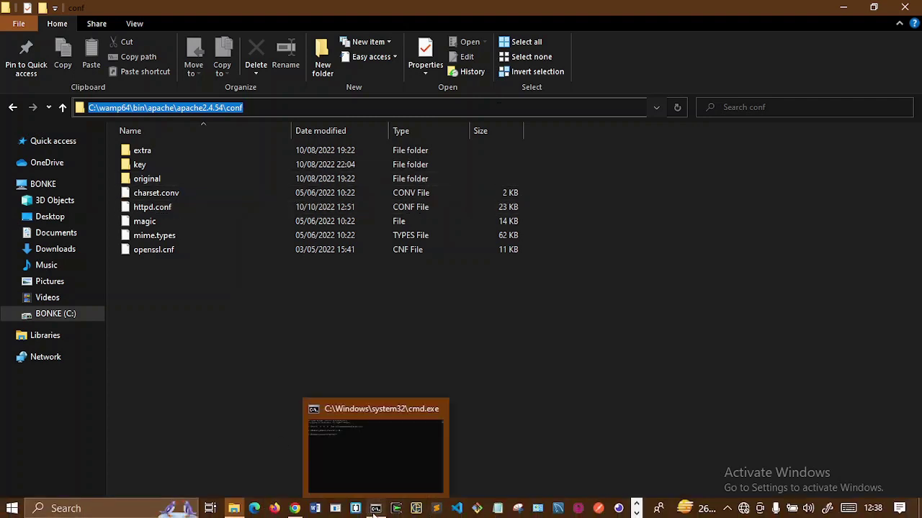
pyautogui.click(312, 422)
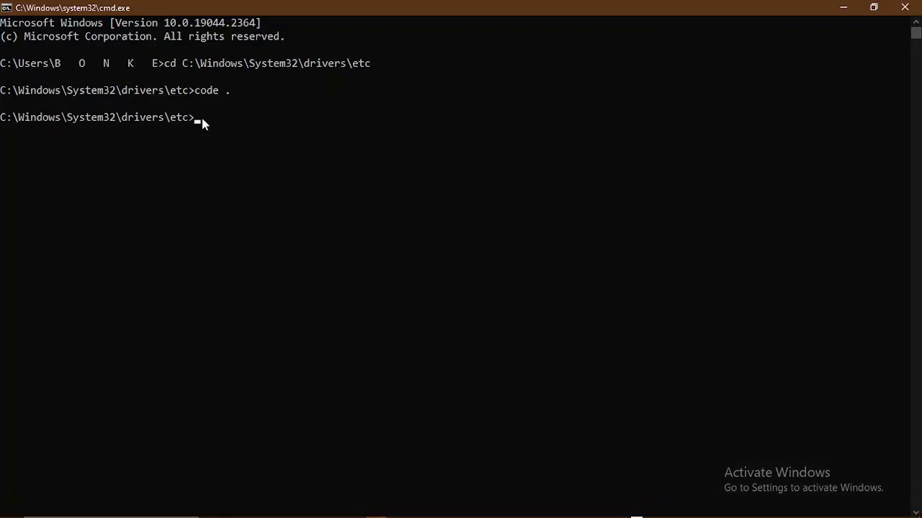
pyautogui.write('cd')
pyautogui.hotkey('ctrl', 'v')
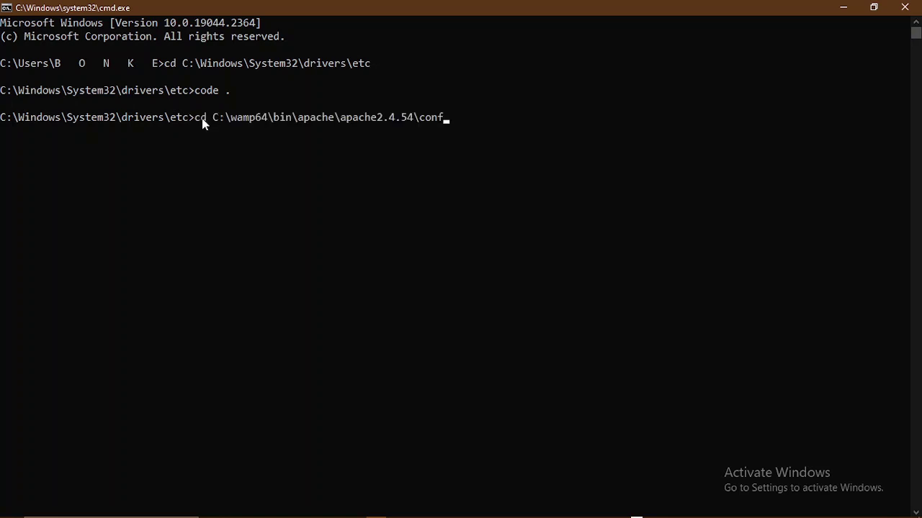
pyautogui.press('Return')
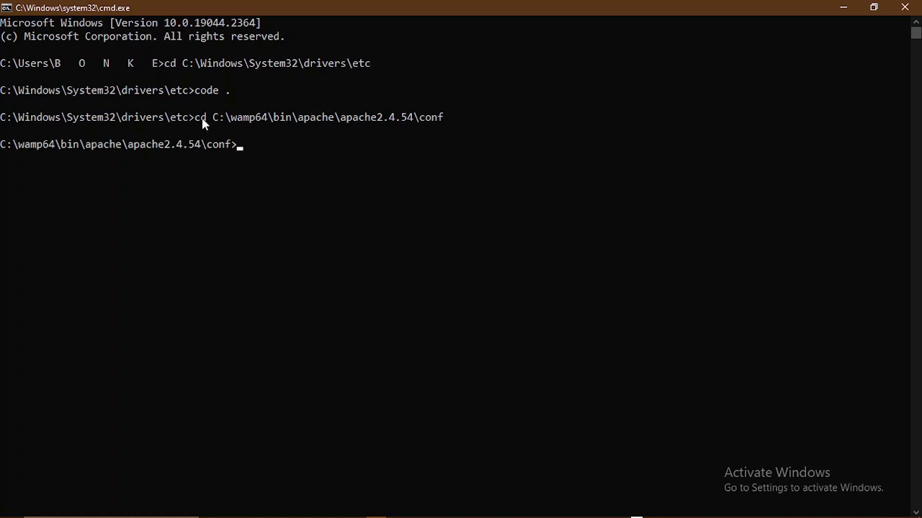
pyautogui.write('code .')
pyautogui.press('Return')
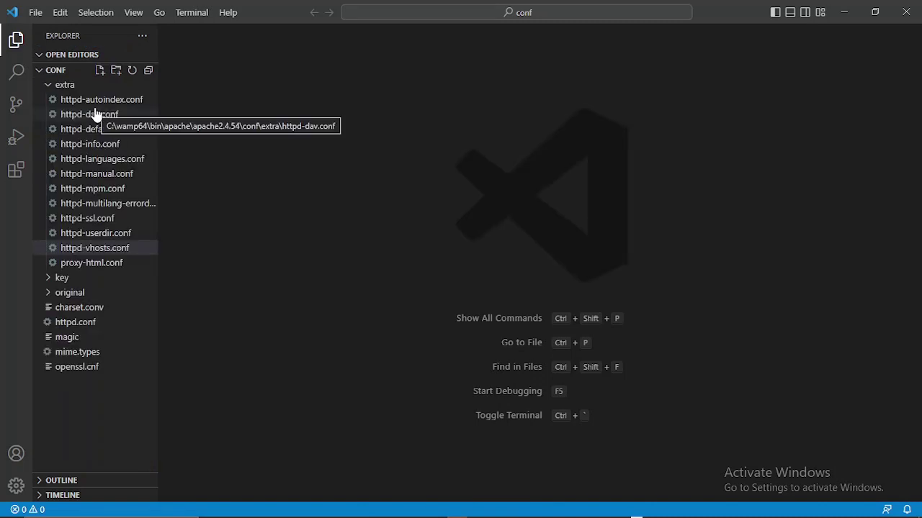
# - Open httpd-vhosts.conf from the extra folder in the Explorer sidebar
pyautogui.click(57, 85)
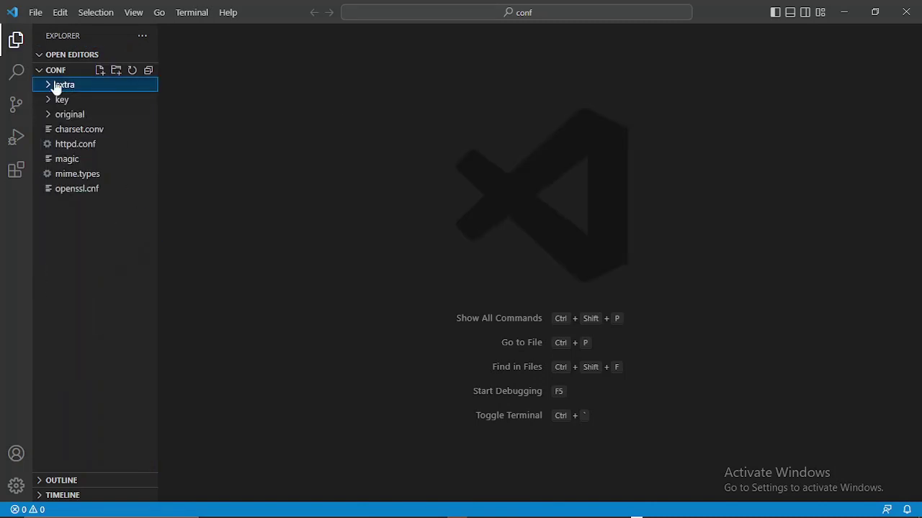
pyautogui.click(57, 85)
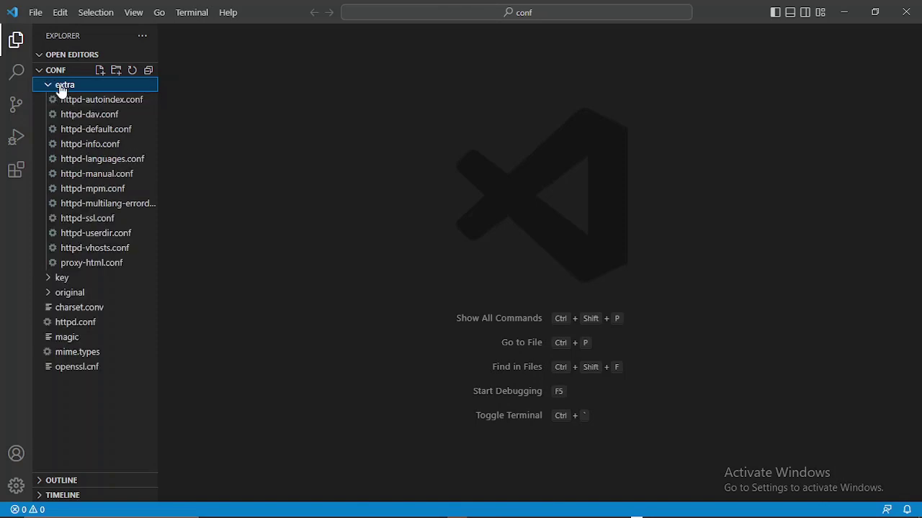
pyautogui.click(96, 249)
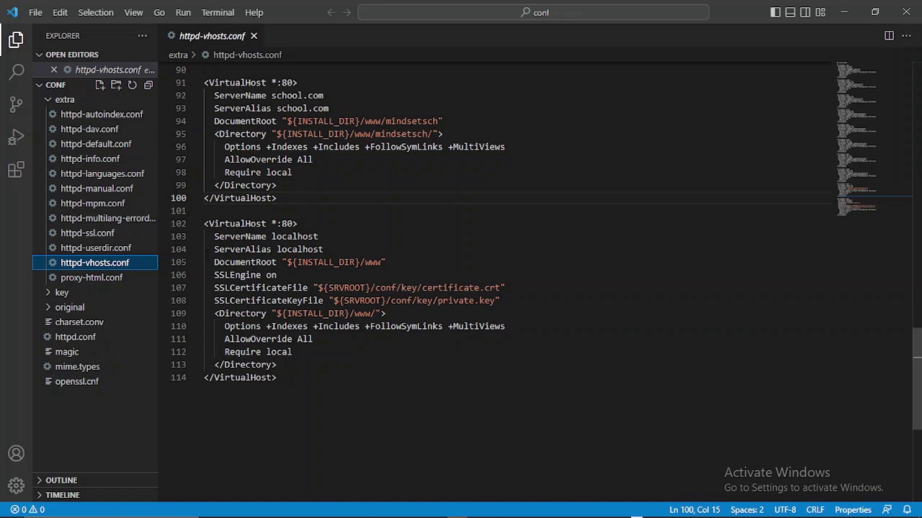
# - Select the school.com port 80 VirtualHost block after trying other selections
pyautogui.moveTo(277, 378); pyautogui.dragTo(205, 224)
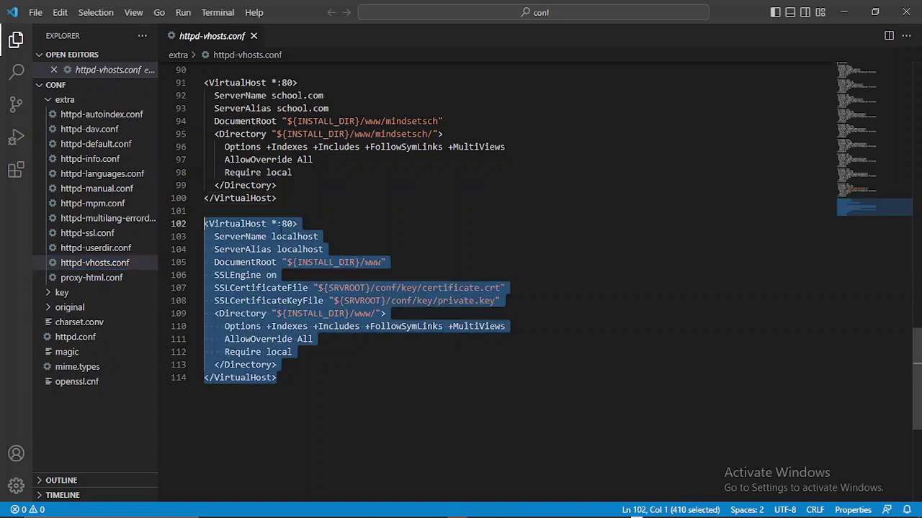
pyautogui.click(293, 224)
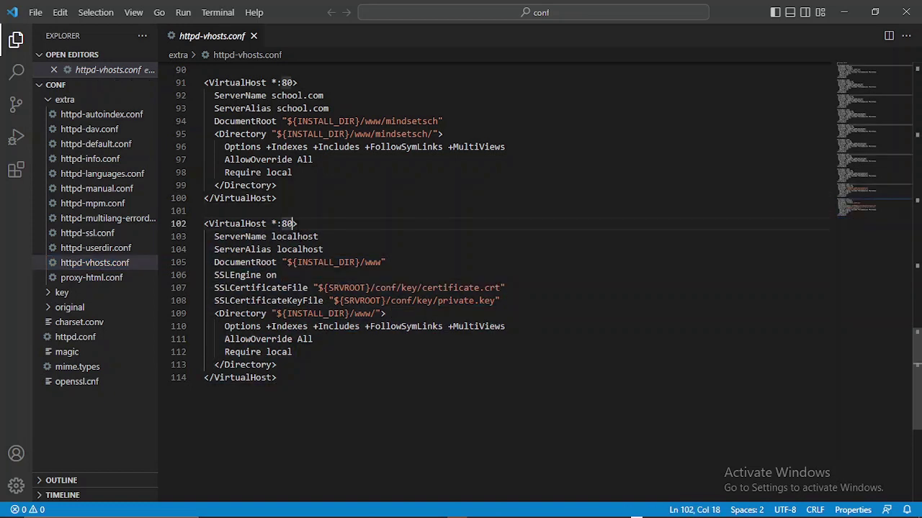
pyautogui.moveTo(512, 311); pyautogui.dragTo(214, 288)
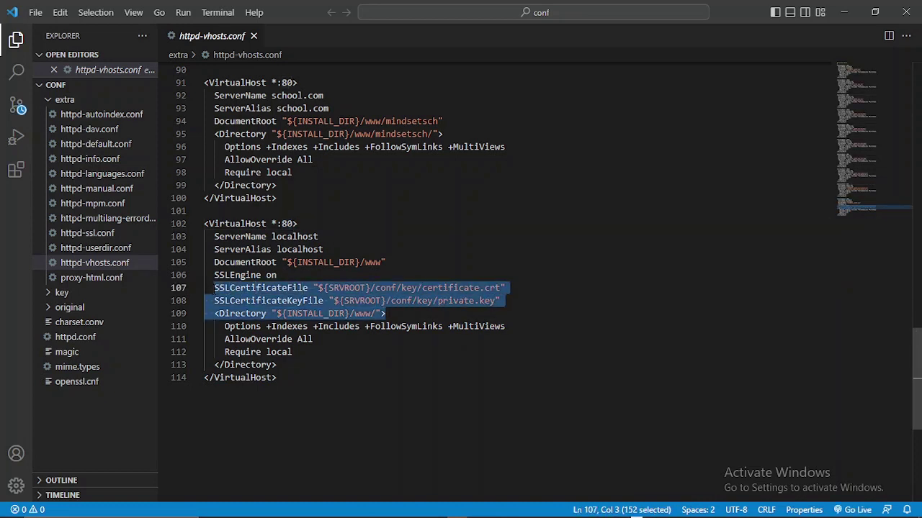
pyautogui.moveTo(234, 352); pyautogui.dragTo(203, 224)
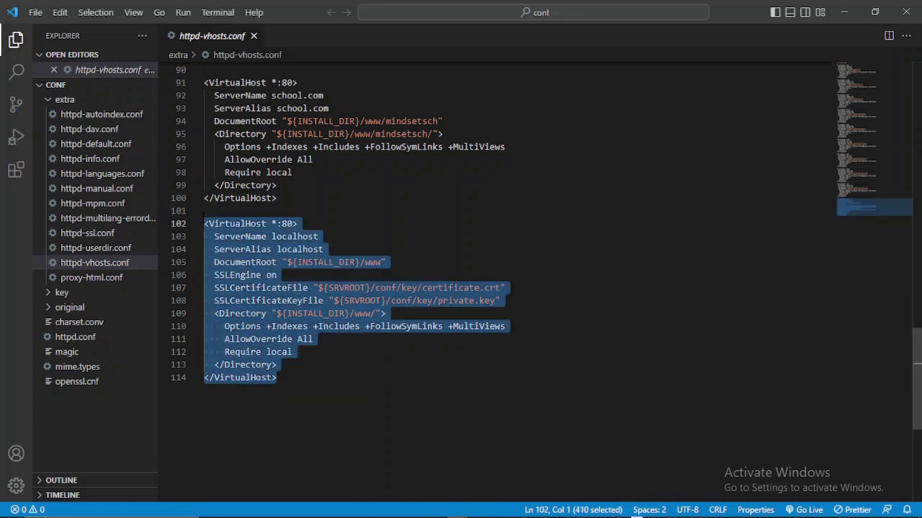
pyautogui.click(301, 450)
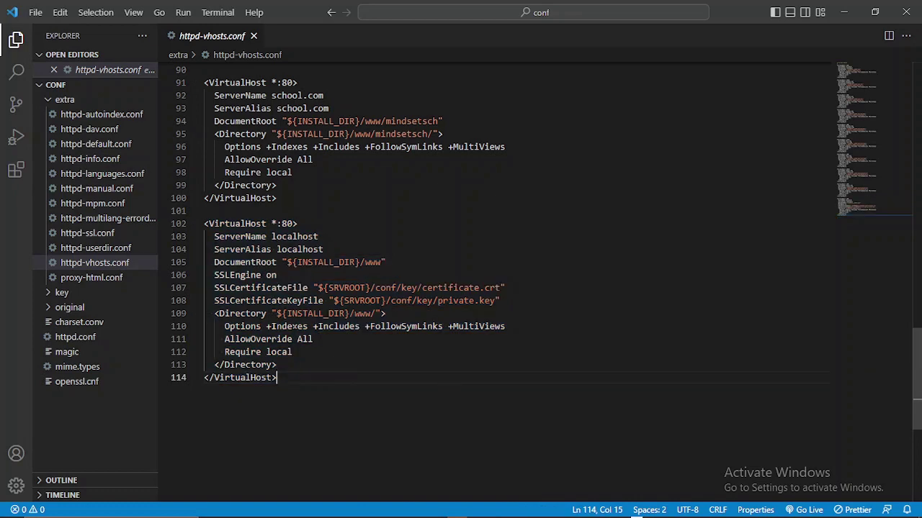
pyautogui.scroll(4, 497, 280)
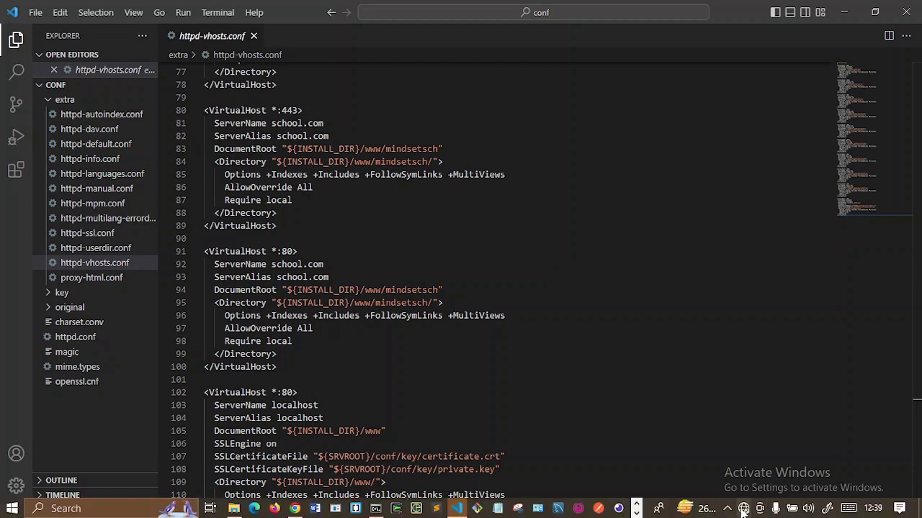
pyautogui.moveTo(279, 366); pyautogui.dragTo(204, 252)
pyautogui.hotkey('ctrl', 'c')
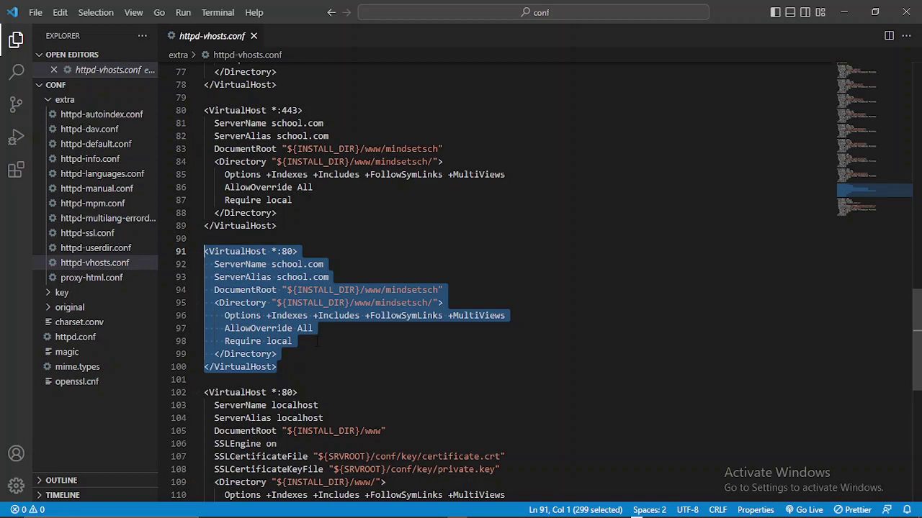
# - Paste two copies of the school.com VirtualHost block below the existing one
pyautogui.click(288, 375)
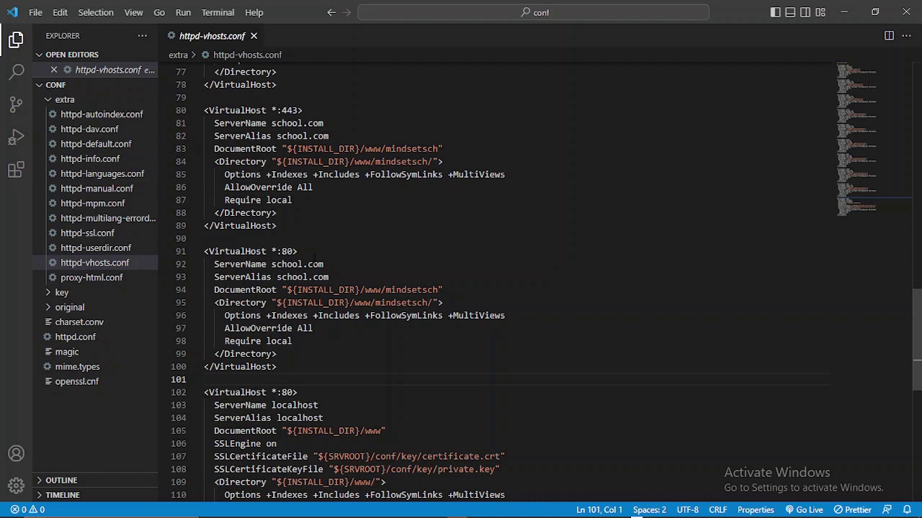
pyautogui.press('Return')
pyautogui.press('Return')
pyautogui.press('Up')
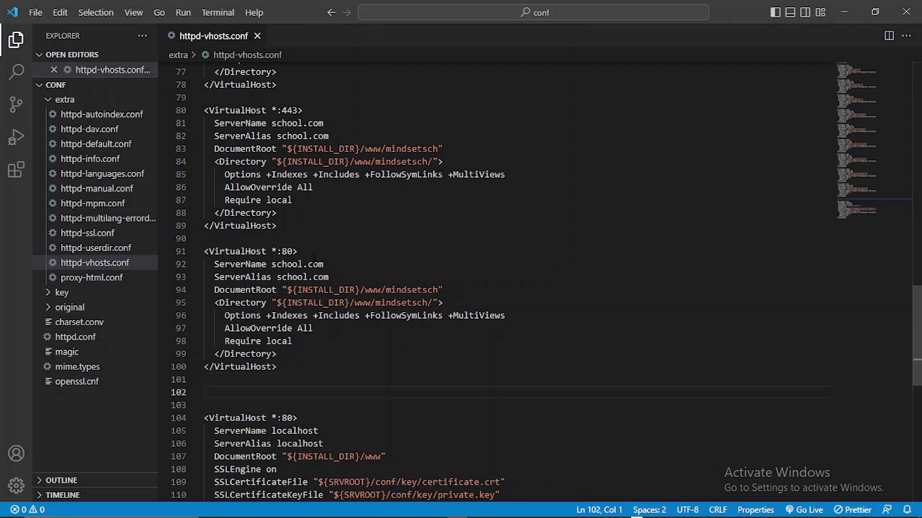
pyautogui.hotkey('ctrl', 'v')
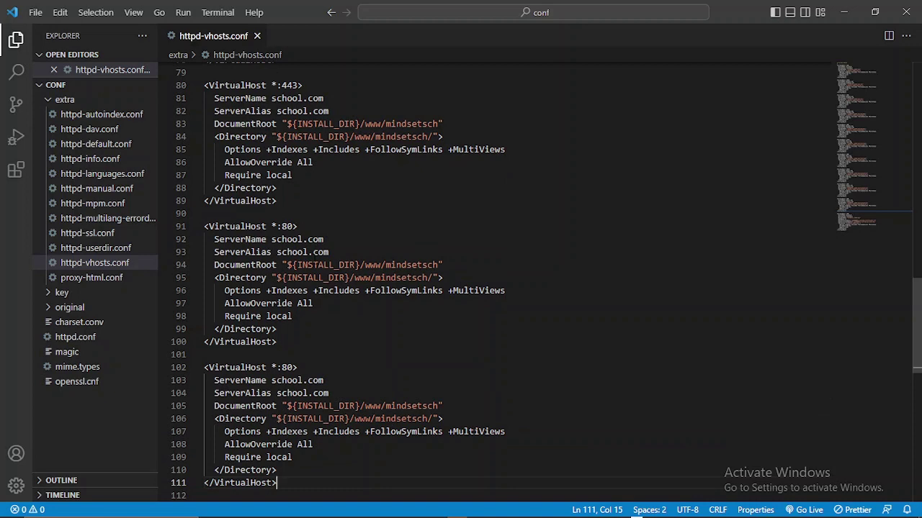
pyautogui.press('Return')
pyautogui.press('Return')
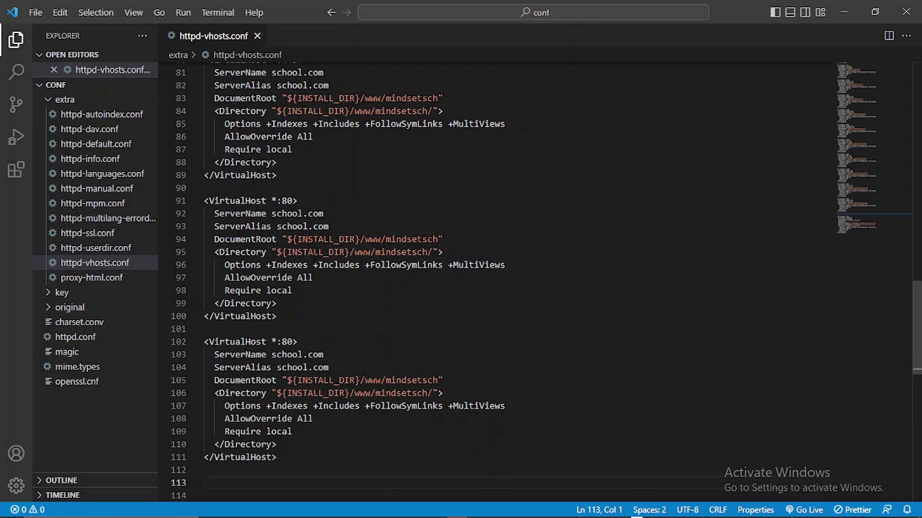
pyautogui.hotkey('ctrl', 'v')
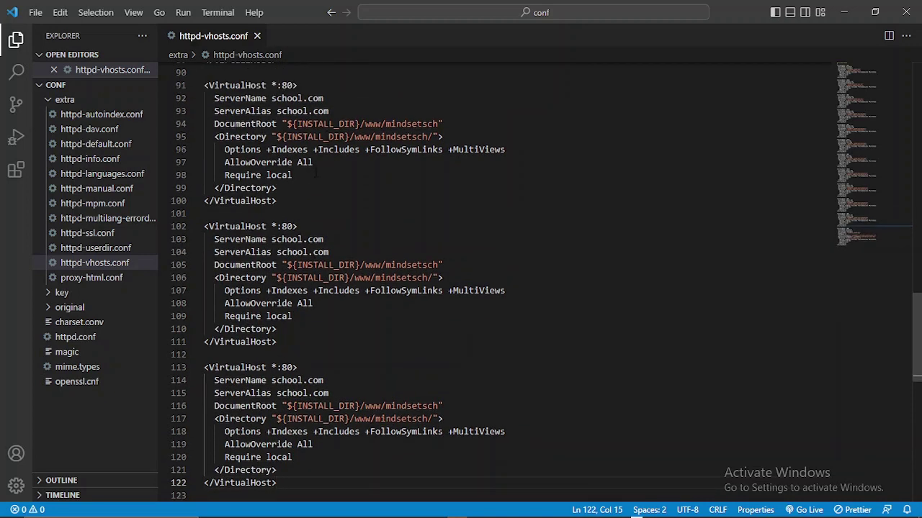
# - Change the port on line 102 from 80 to 443
pyautogui.click(293, 226)
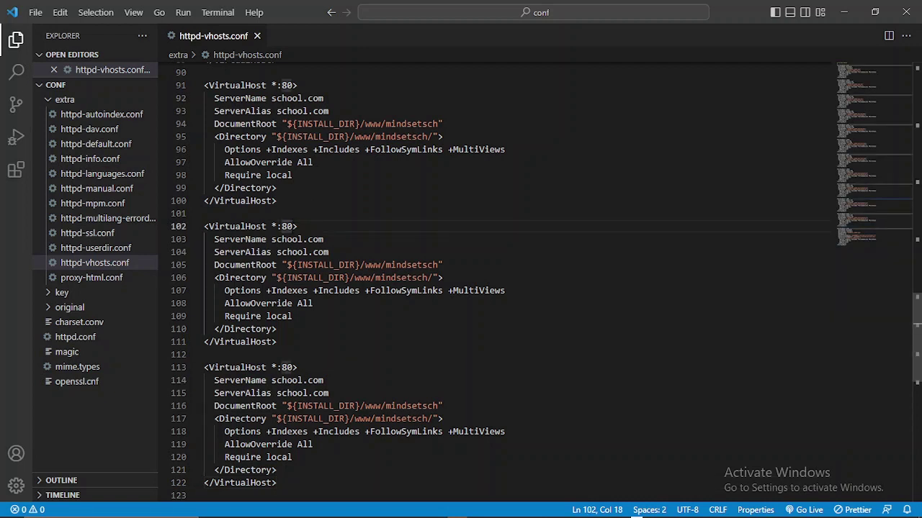
pyautogui.press('BackSpace')
pyautogui.press('BackSpace')
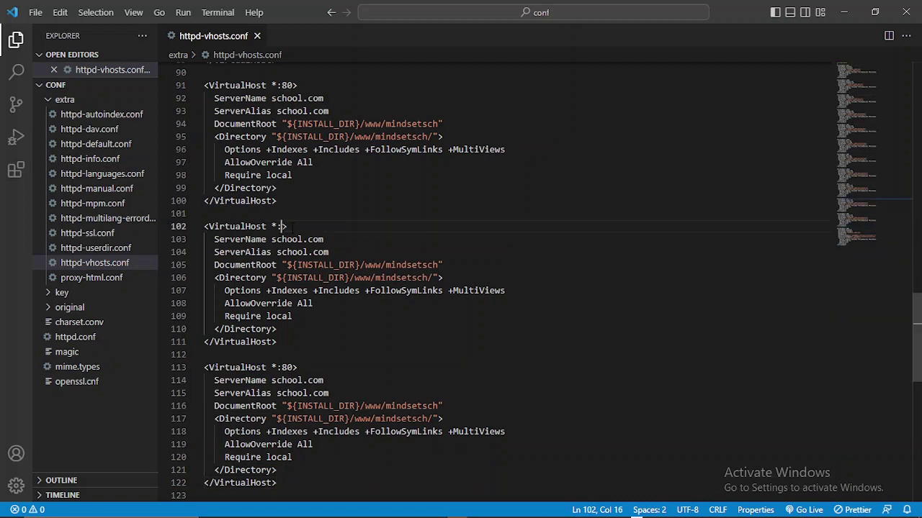
pyautogui.write('443')
# - Change the *:443 block's ServerName and ServerAlias from school.com to ubsimple.com
pyautogui.click(302, 239)
pyautogui.press('BackSpace')
pyautogui.press('BackSpace')
pyautogui.press('BackSpace')
pyautogui.press('BackSpace')
pyautogui.press('BackSpace')
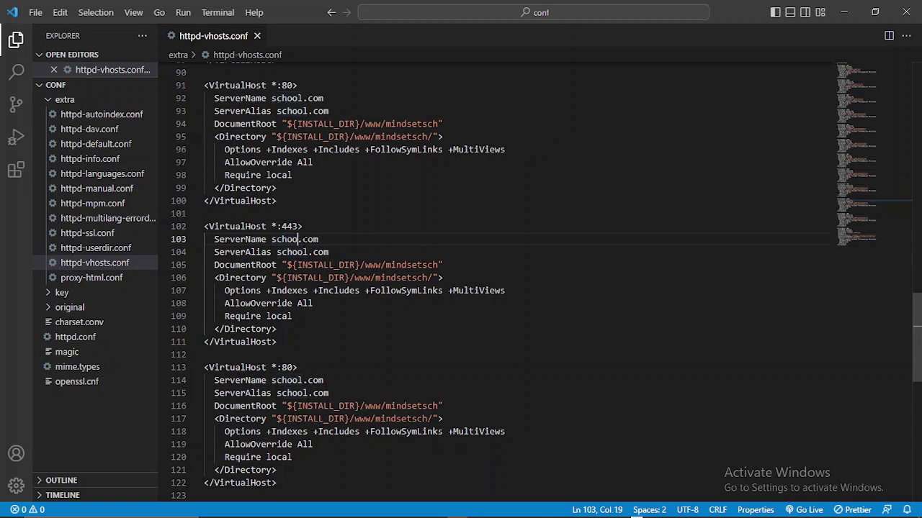
pyautogui.press('BackSpace')
pyautogui.write('ubsimple')
pyautogui.press('Down')
pyautogui.press('Left')
pyautogui.press('BackSpace')
pyautogui.press('BackSpace')
pyautogui.press('BackSpace')
pyautogui.press('BackSpace')
pyautogui.press('BackSpace')
pyautogui.press('BackSpace')
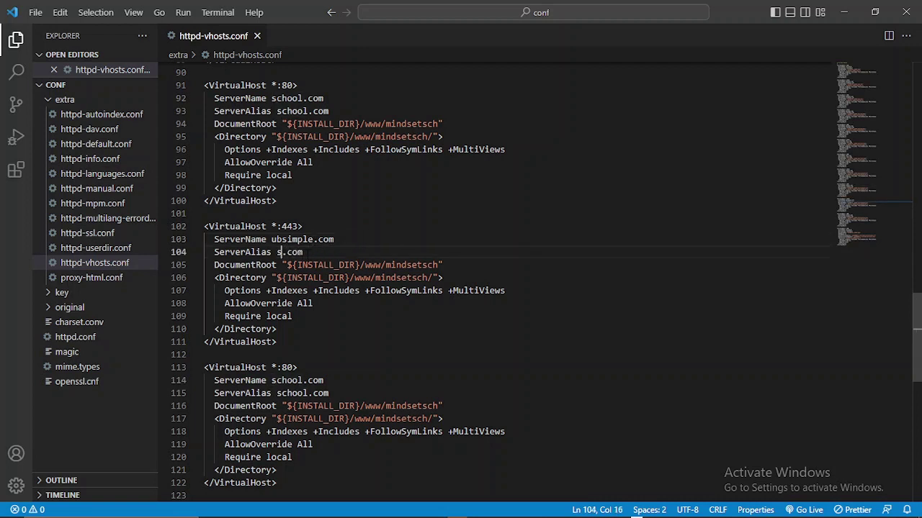
pyautogui.write('ubsimple')
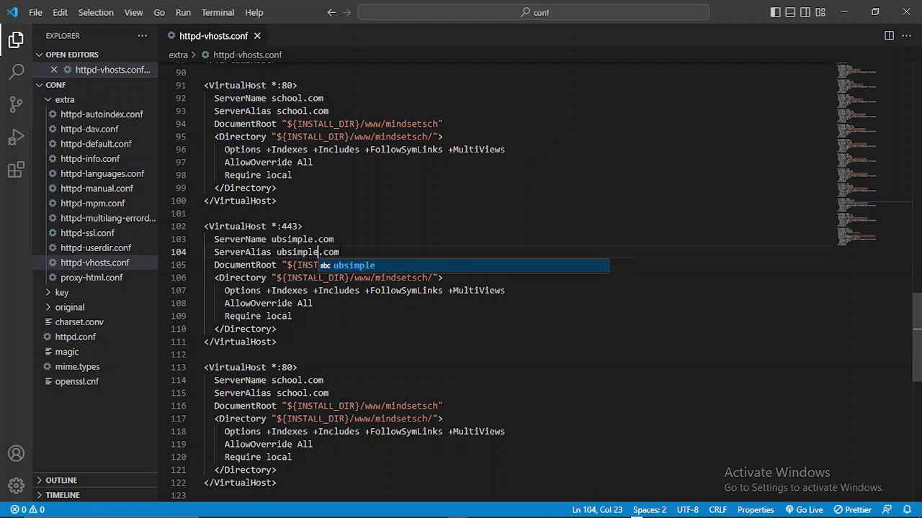
pyautogui.press('Escape')
pyautogui.press('Up')
pyautogui.press('End')
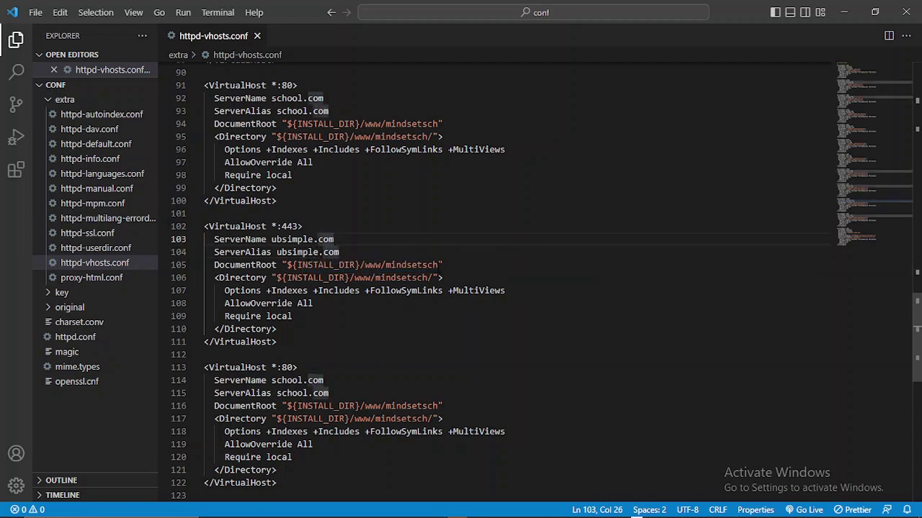
# - Replace mindsetsch with webdesign in the DocumentRoot and Directory paths
pyautogui.moveTo(437, 265); pyautogui.dragTo(385, 265)
pyautogui.press('BackSpace')
pyautogui.write('webdes')
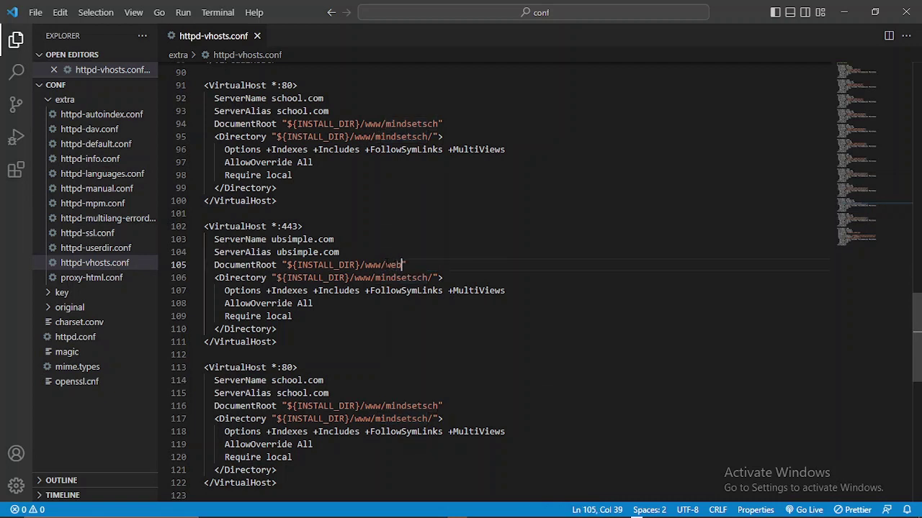
pyautogui.write('ign')
pyautogui.click(425, 277)
pyautogui.moveTo(425, 278); pyautogui.dragTo(374, 277)
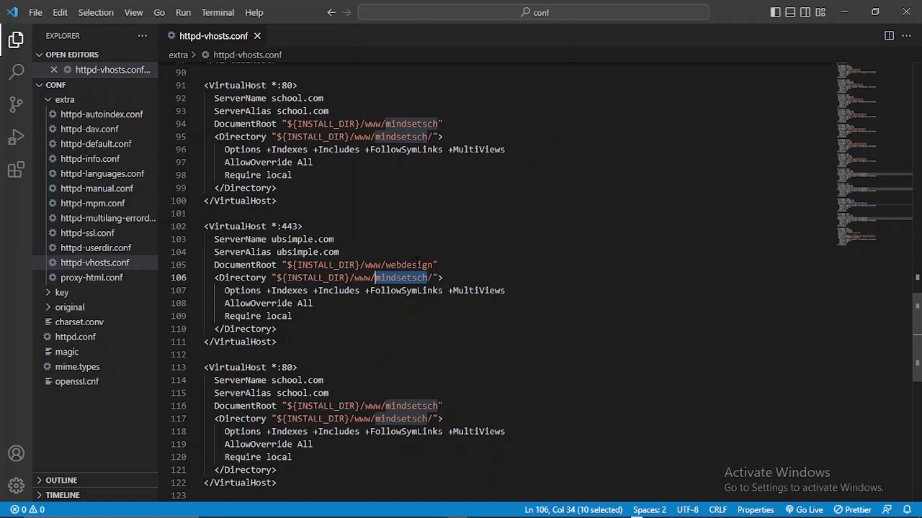
pyautogui.write('webdesign')
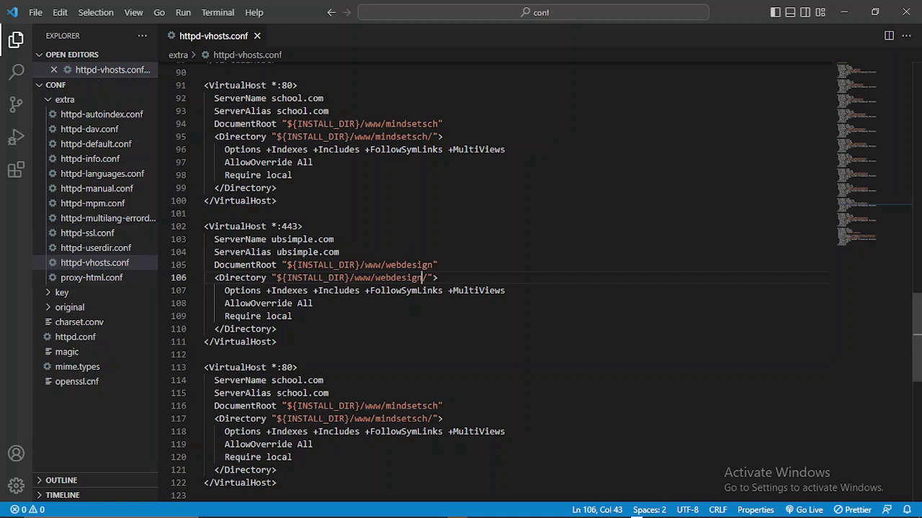
pyautogui.scroll(-3, 504, 288)
pyautogui.scroll(-1, 504, 288)
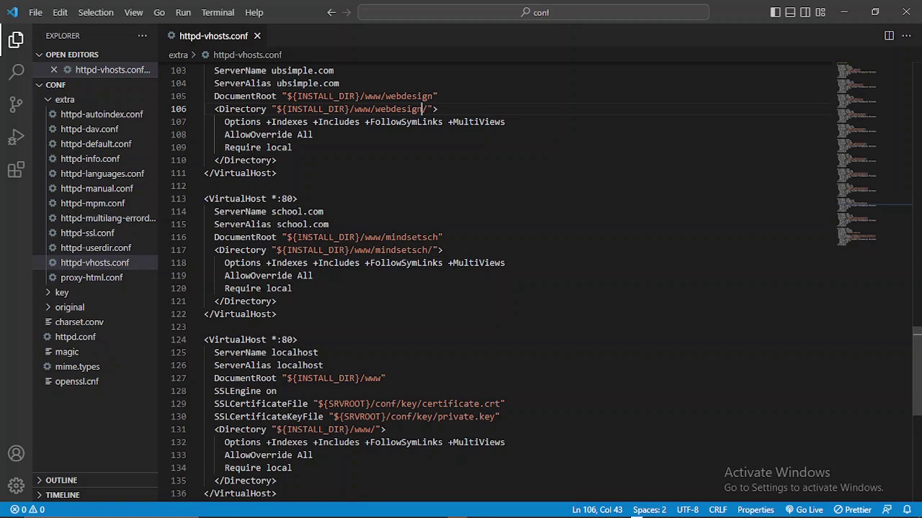
pyautogui.scroll(1, 504, 288)
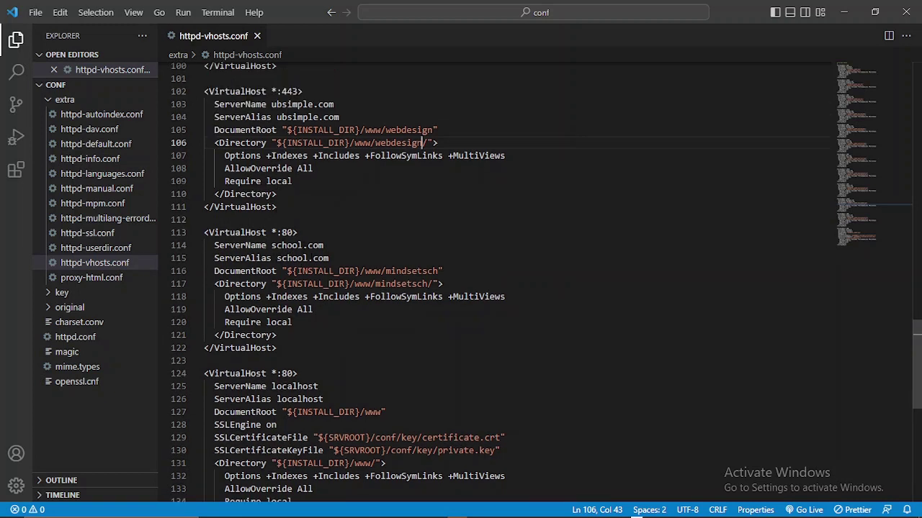
# - Change the *:80 block's ServerName and ServerAlias on lines 114–115 to ubsimple.com
pyautogui.click(303, 245)
pyautogui.press('BackSpace')
pyautogui.press('BackSpace')
pyautogui.press('BackSpace')
pyautogui.press('BackSpace')
pyautogui.press('BackSpace')
pyautogui.press('BackSpace')
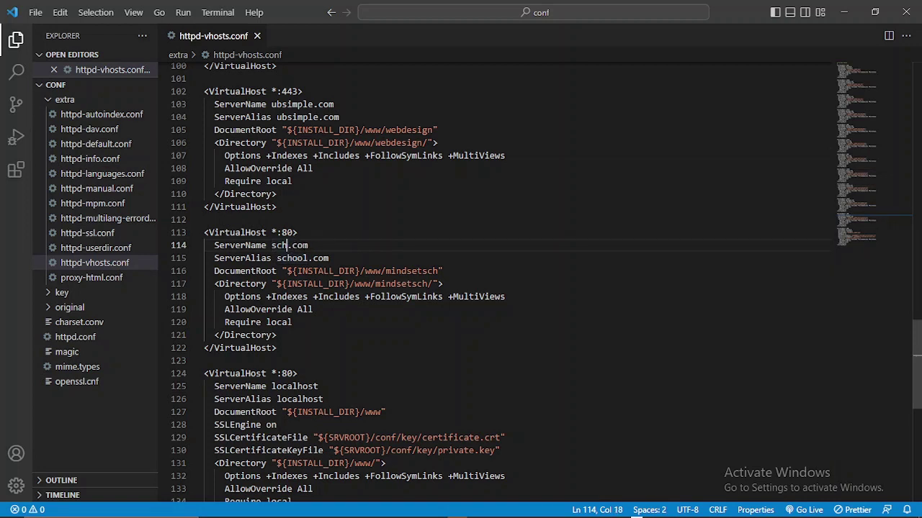
pyautogui.write('bsimple')
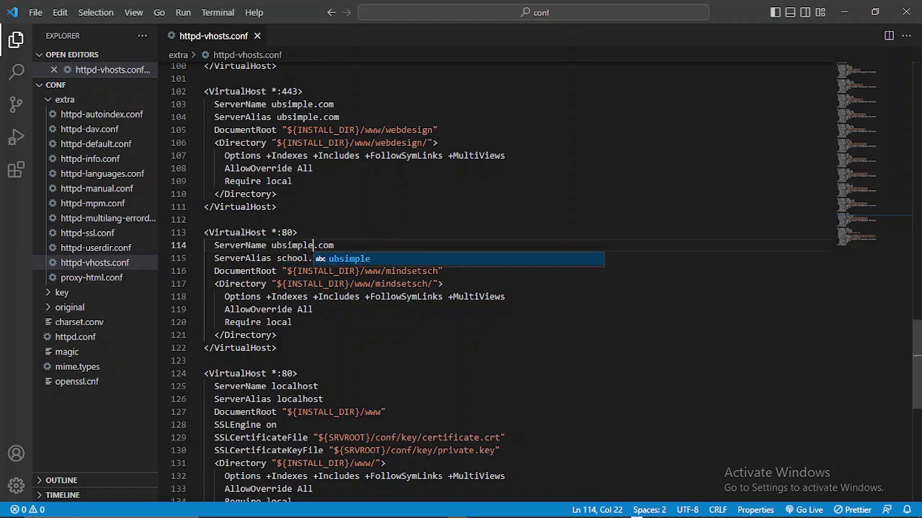
pyautogui.click(308, 259)
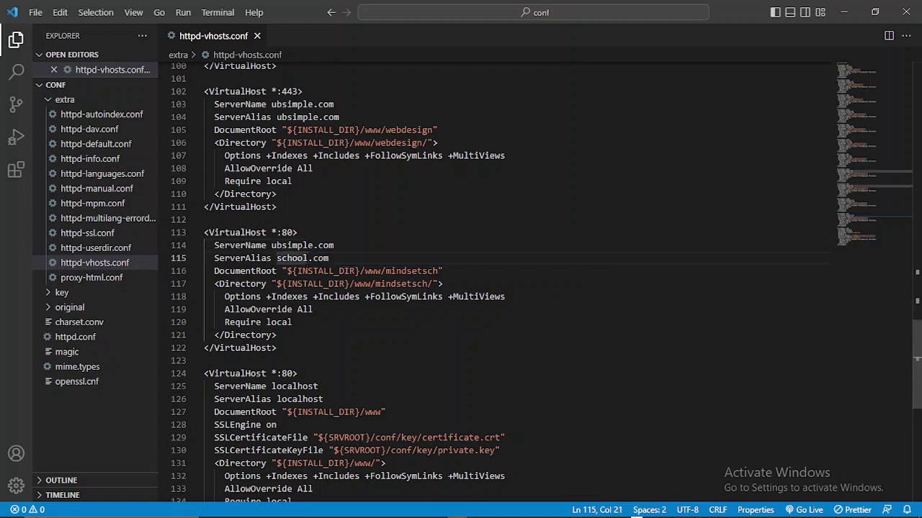
pyautogui.press('BackSpace')
pyautogui.press('BackSpace')
pyautogui.press('BackSpace')
pyautogui.press('BackSpace')
pyautogui.press('BackSpace')
pyautogui.press('BackSpace')
pyautogui.write('ubs')
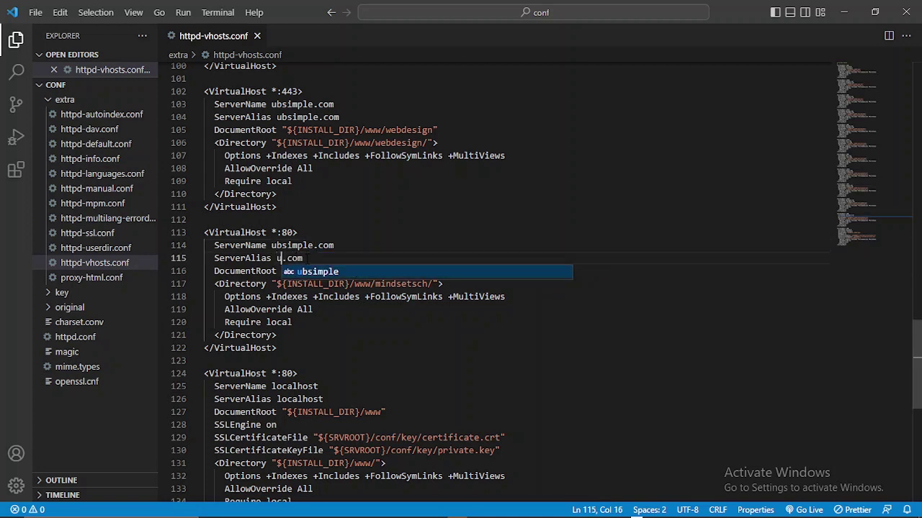
pyautogui.write('imple')
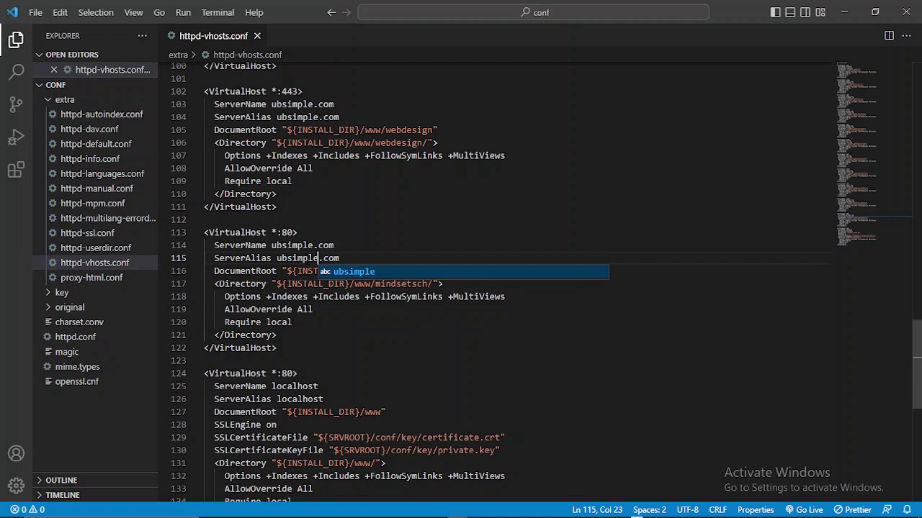
pyautogui.click(299, 232)
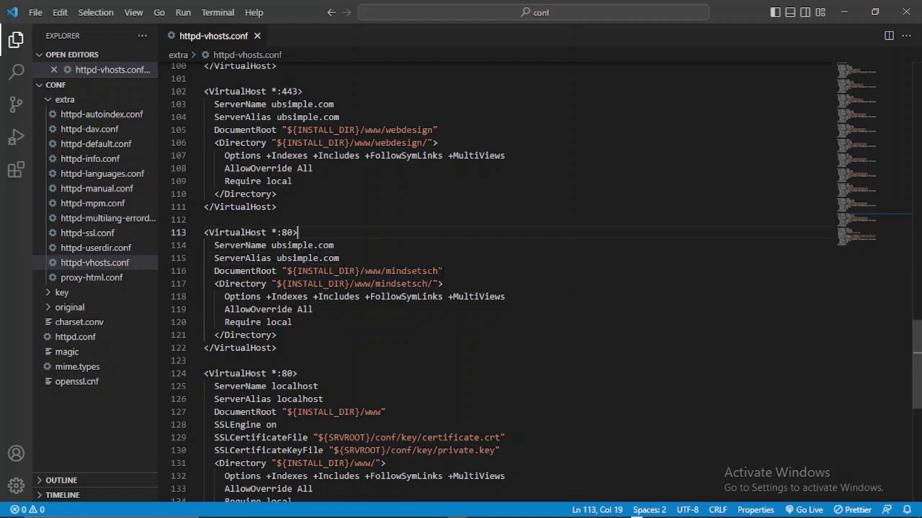
# - Replace mindsetsch with webdesign in the DocumentRoot and Directory paths on lines 116–117
pyautogui.doubleClick(387, 271)
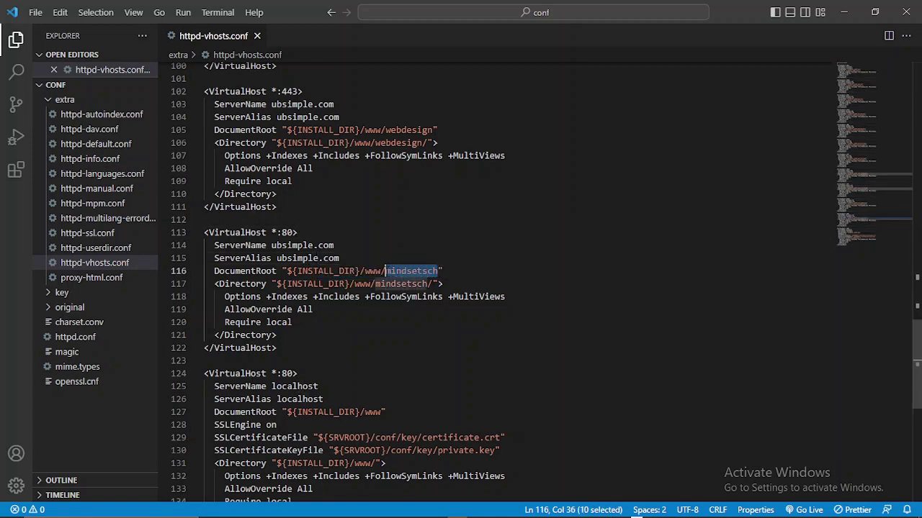
pyautogui.write('webdes')
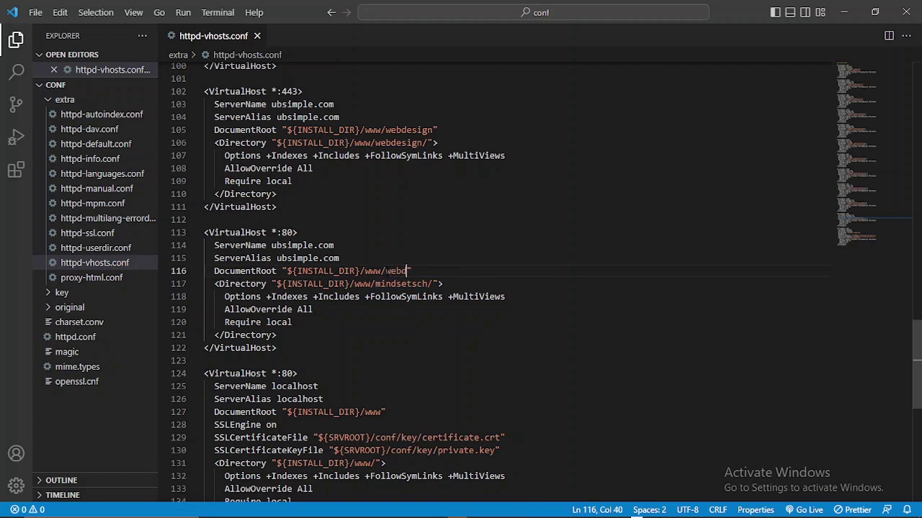
pyautogui.write('ign')
pyautogui.press('Down')
pyautogui.press('Left')
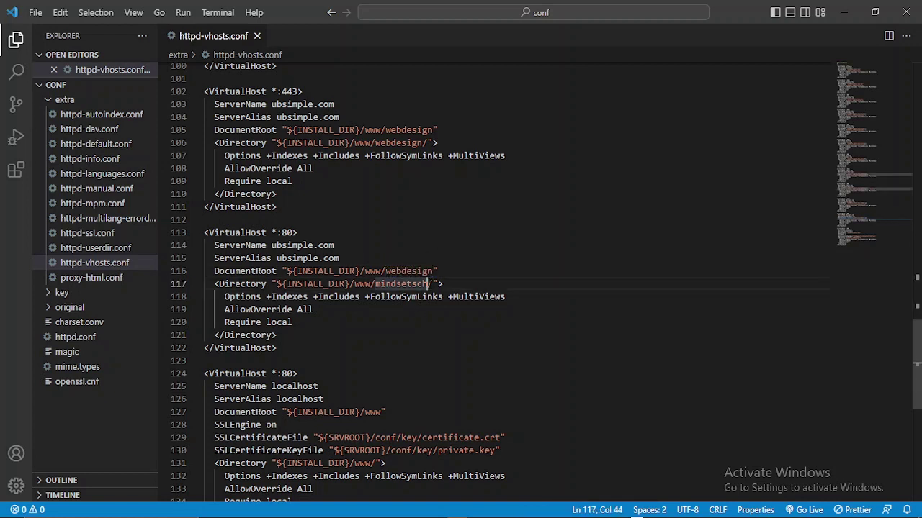
pyautogui.press('BackSpace')
pyautogui.press('BackSpace')
pyautogui.press('BackSpace')
pyautogui.press('BackSpace')
pyautogui.press('BackSpace')
pyautogui.press('BackSpace')
pyautogui.press('BackSpace')
pyautogui.press('BackSpace')
pyautogui.press('BackSpace')
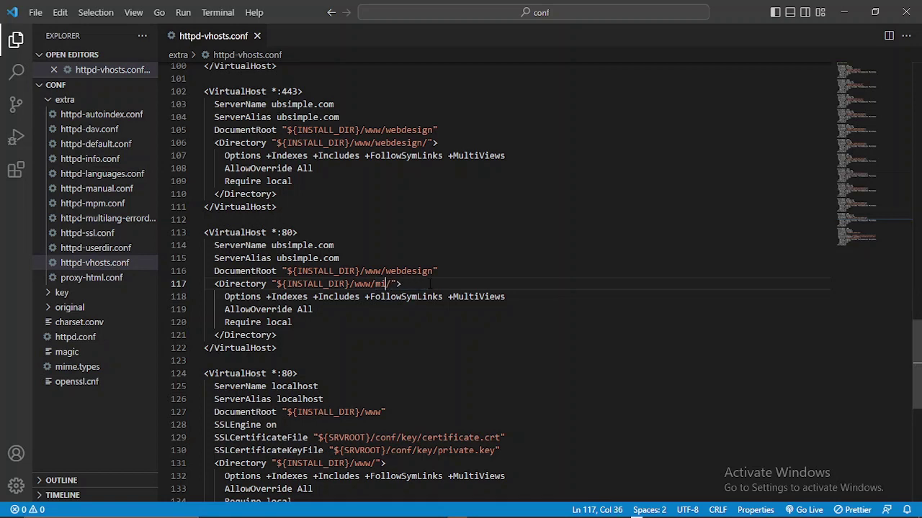
pyautogui.press('BackSpace')
pyautogui.write('webdesign')
# - Highlight the ubsimple.com names and webdesign paths for review, then close VS Code
pyautogui.moveTo(339, 257); pyautogui.dragTo(276, 258)
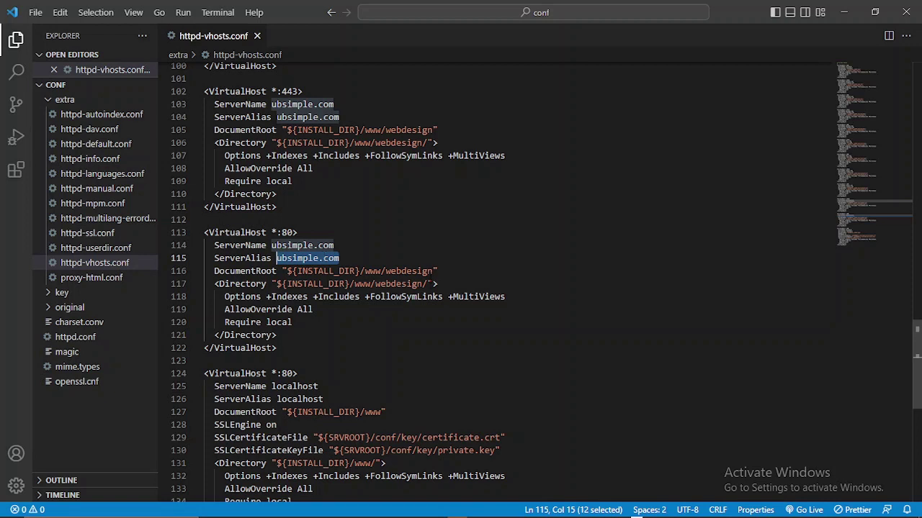
pyautogui.moveTo(433, 271); pyautogui.dragTo(386, 271)
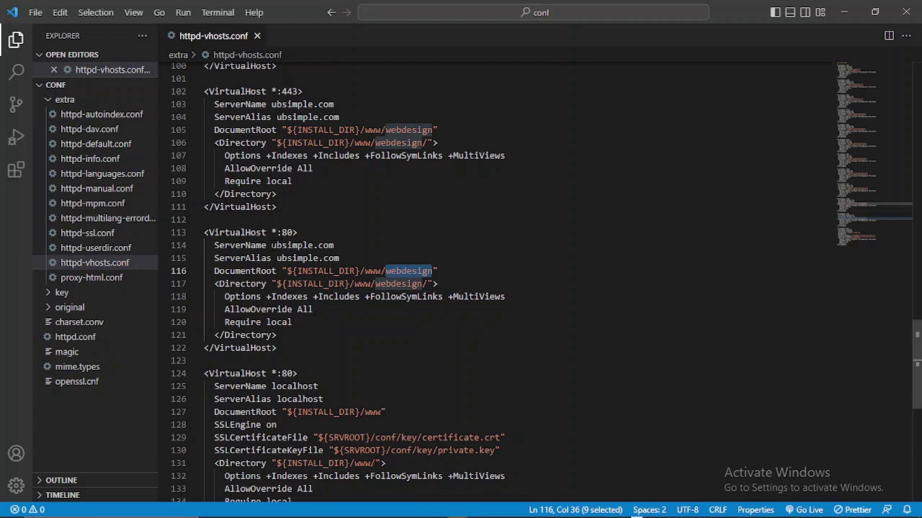
pyautogui.moveTo(272, 245); pyautogui.dragTo(333, 245)
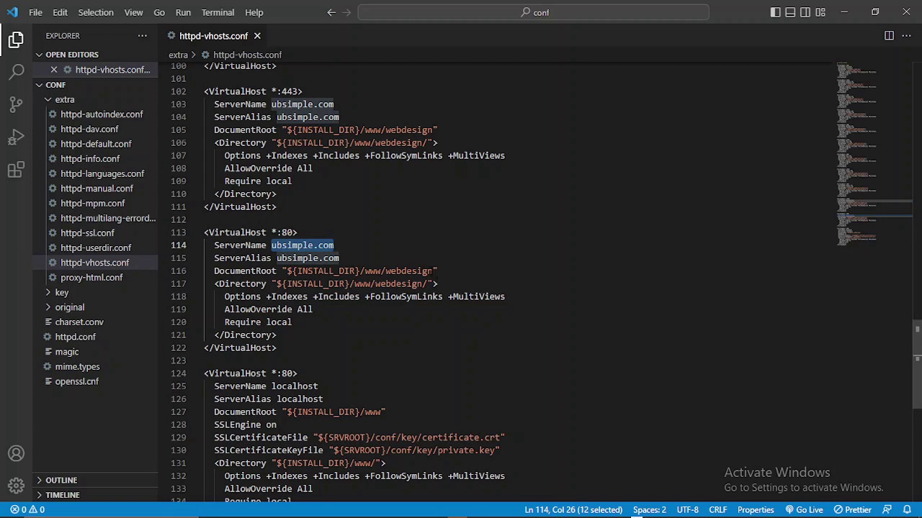
pyautogui.moveTo(433, 270); pyautogui.dragTo(385, 271)
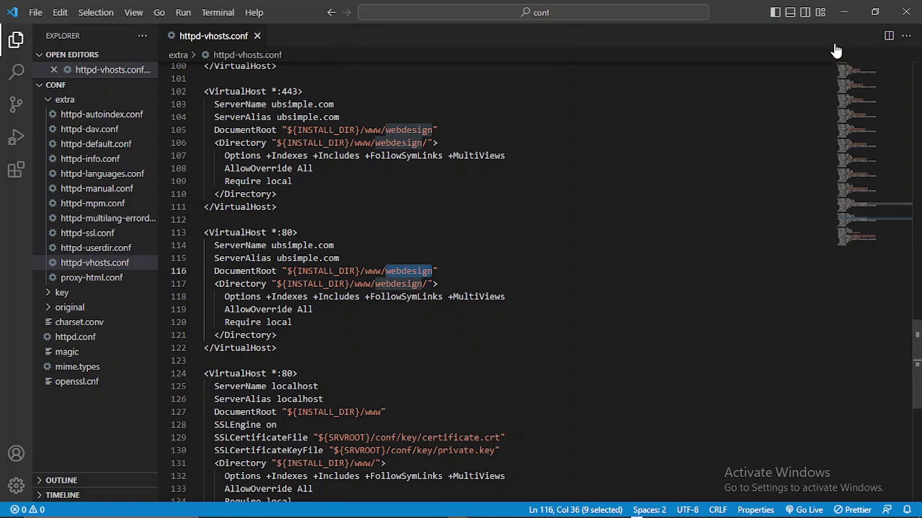
pyautogui.click(907, 13)
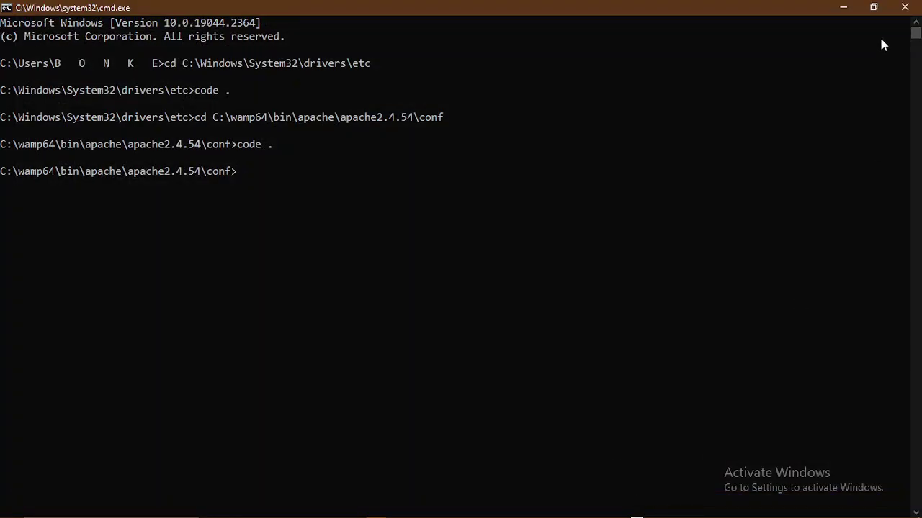
# - Close Command Prompt and File Explorer, refresh WampServer from the tray, and run its console task
pyautogui.click(905, 7)
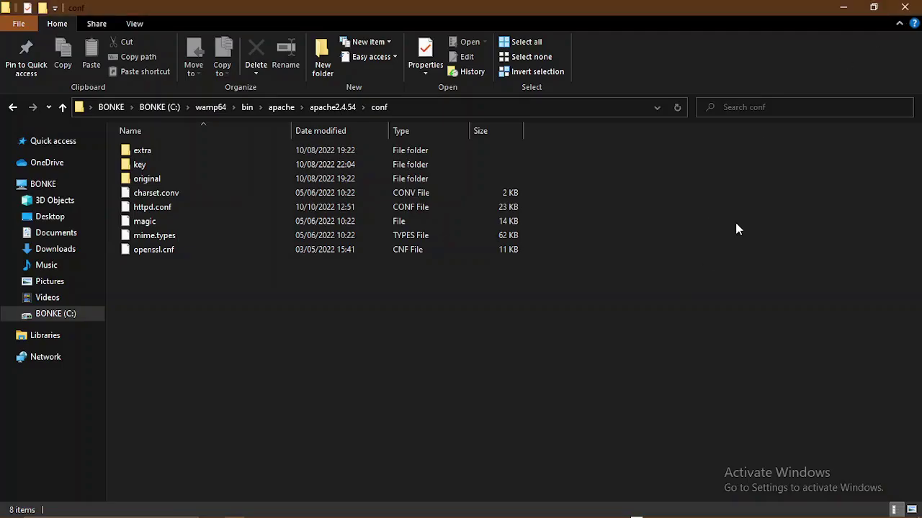
pyautogui.click(905, 7)
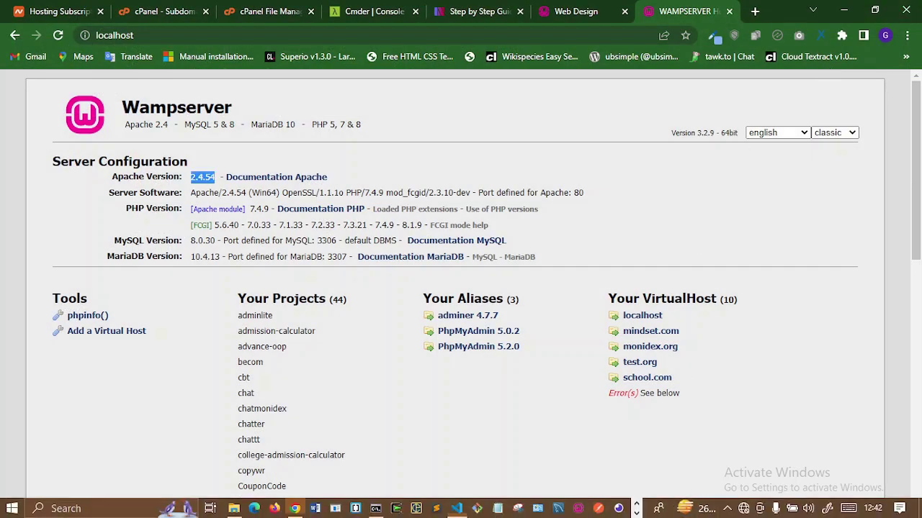
pyautogui.click(728, 509)
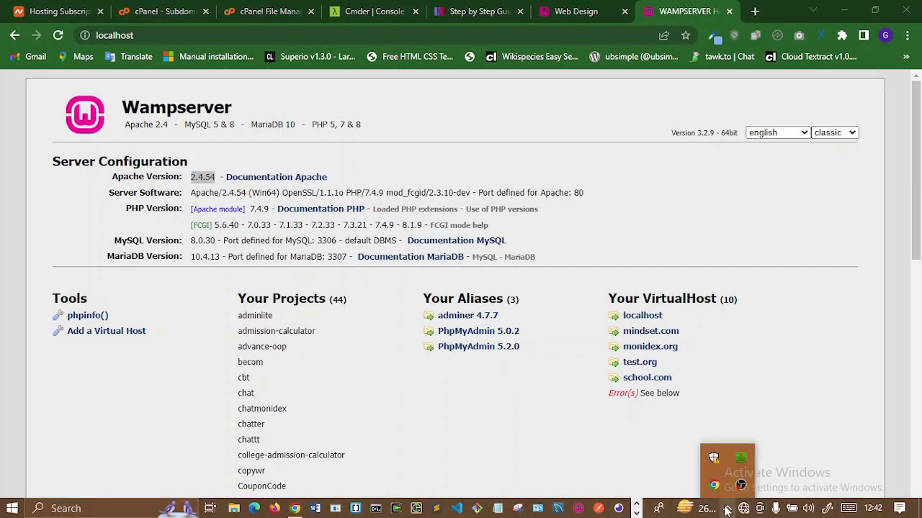
pyautogui.rightClick(742, 458)
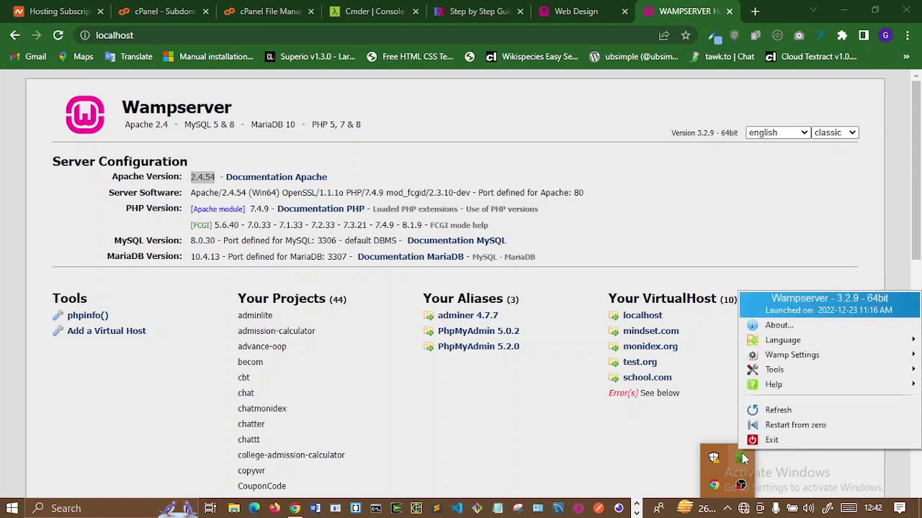
pyautogui.click(788, 410)
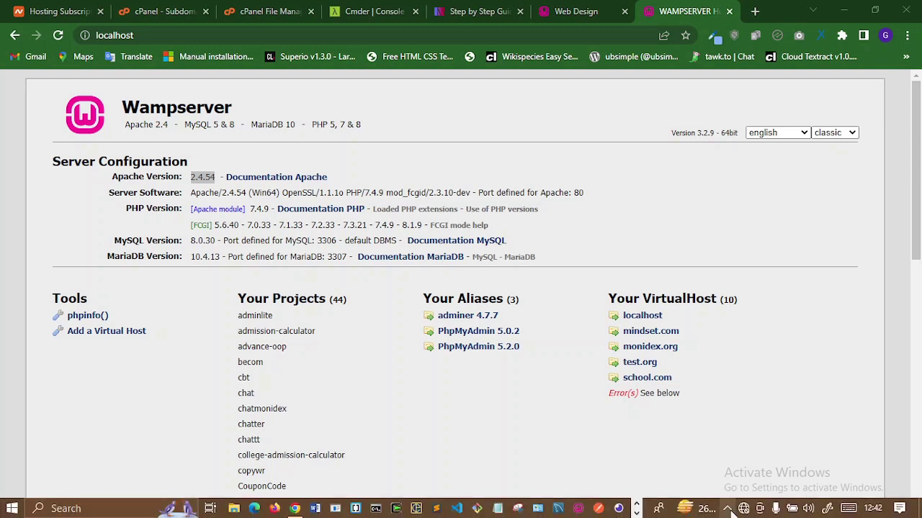
pyautogui.click(728, 508)
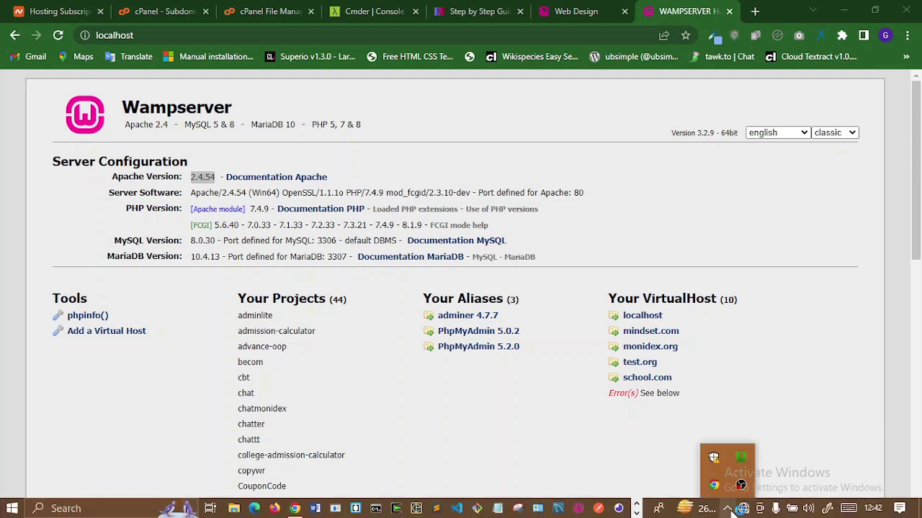
pyautogui.click(740, 463)
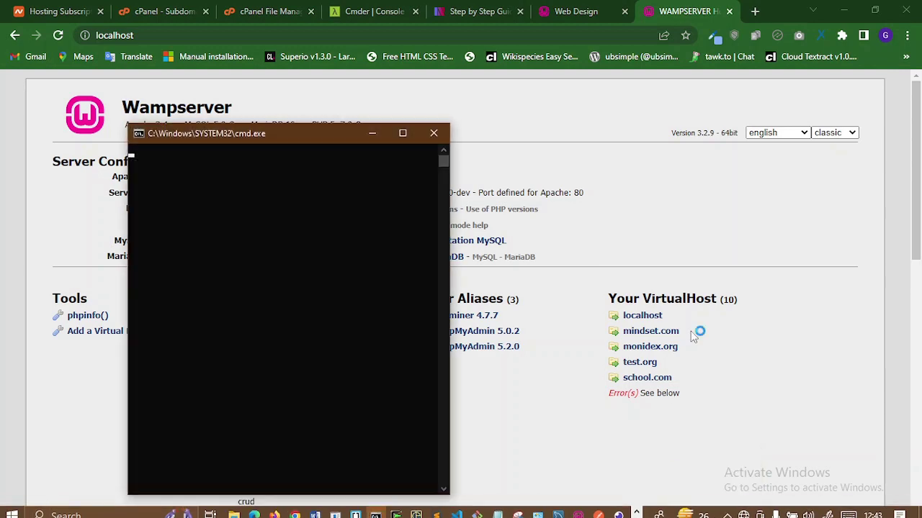
# - From the Web Design tab, start a Chrome Guest window via the profile menu
pyautogui.click(547, 13)
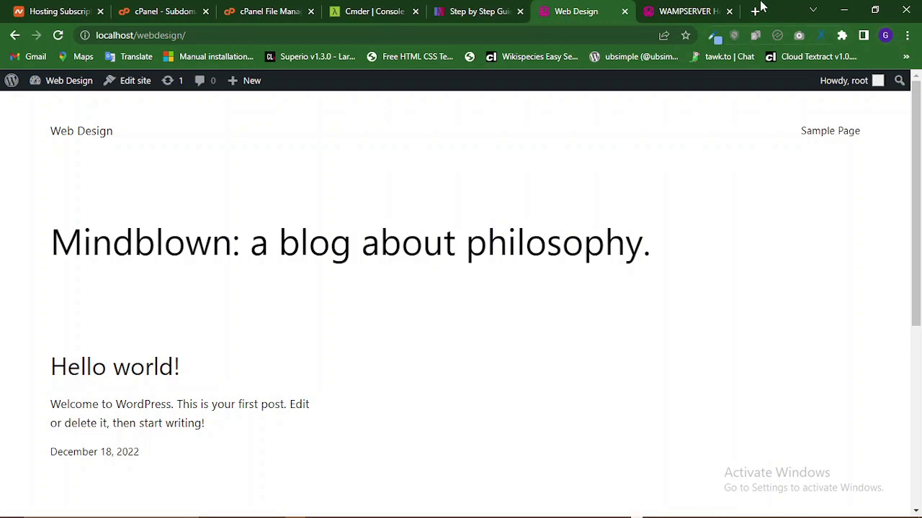
pyautogui.click(886, 36)
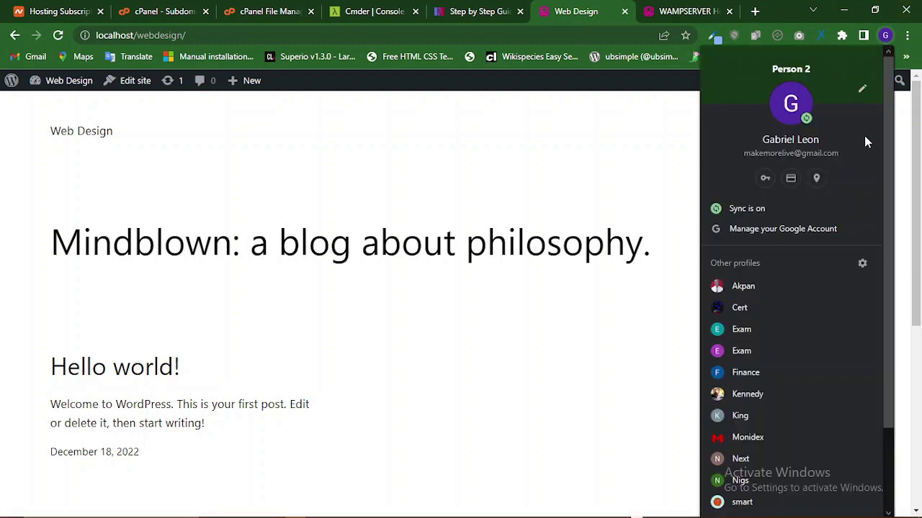
pyautogui.scroll(-3, 864, 137)
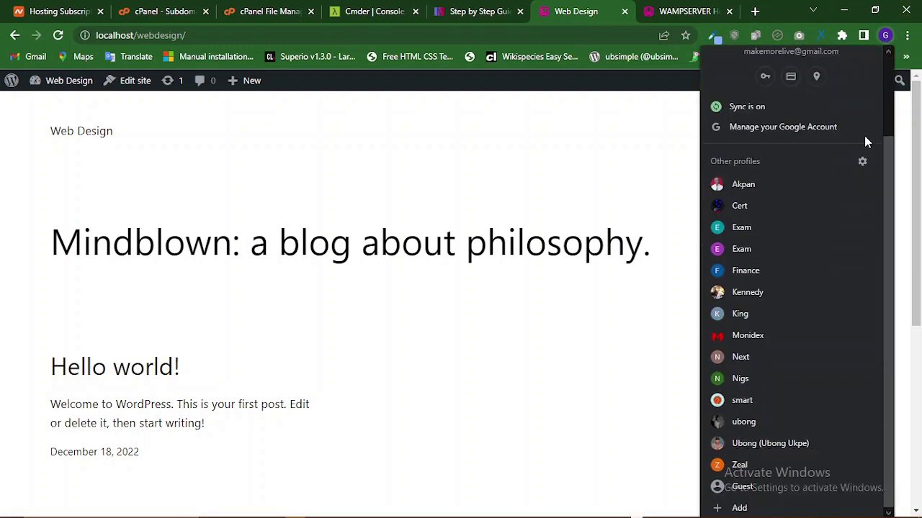
pyautogui.click(756, 487)
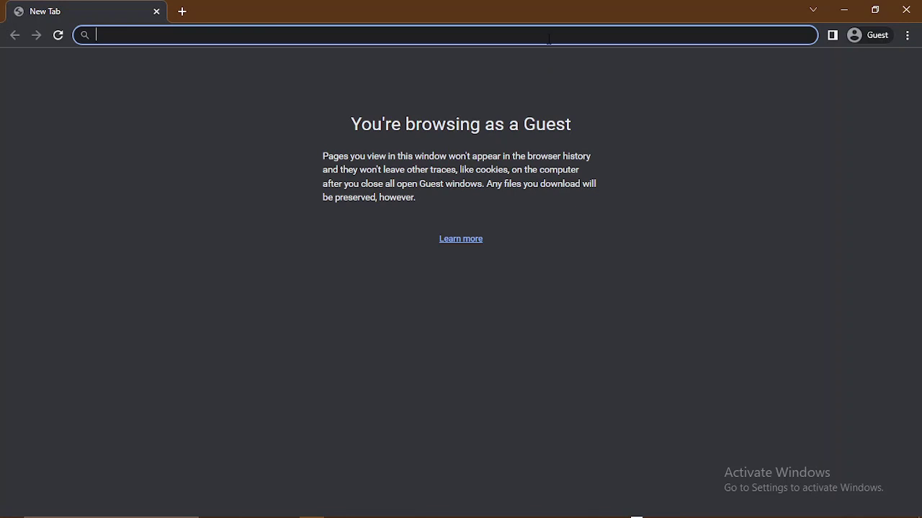
# - Load ubsimple.com in the Guest window
pyautogui.write('ubsim')
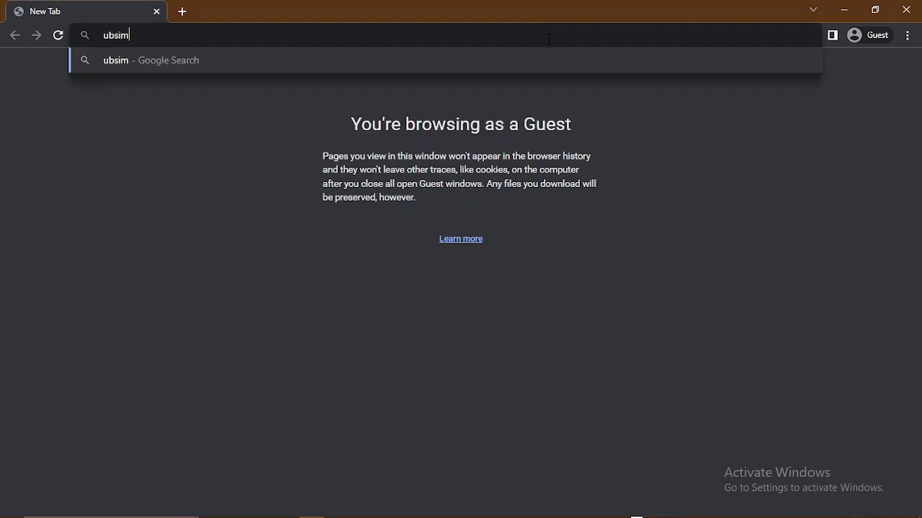
pyautogui.write('ple.com')
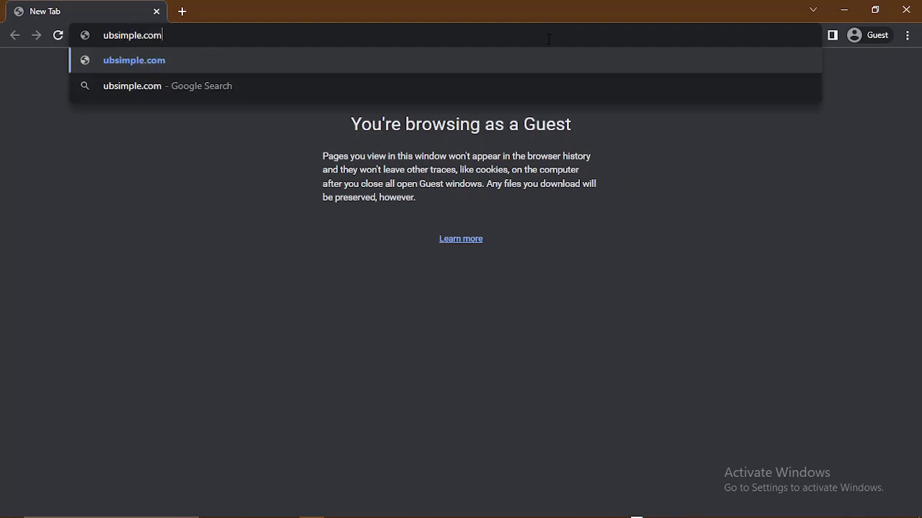
pyautogui.press('Return')
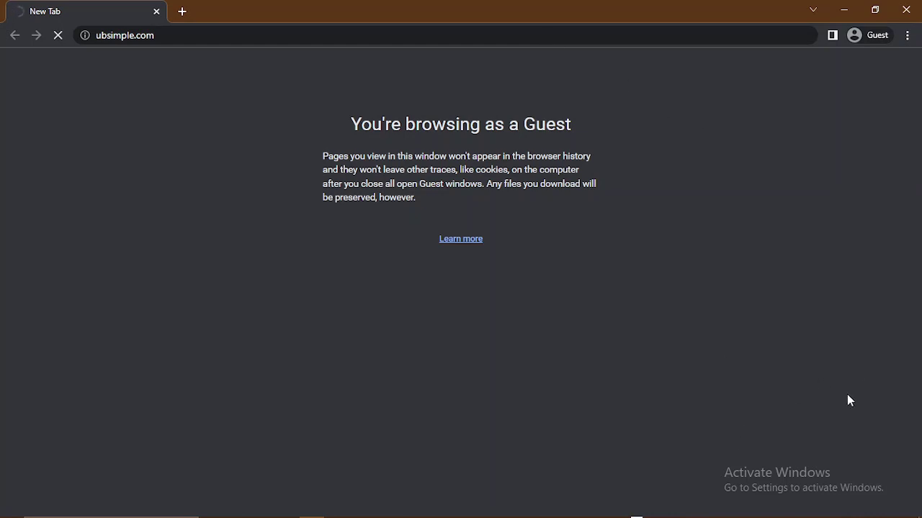
pyautogui.moveTo(814, 514)
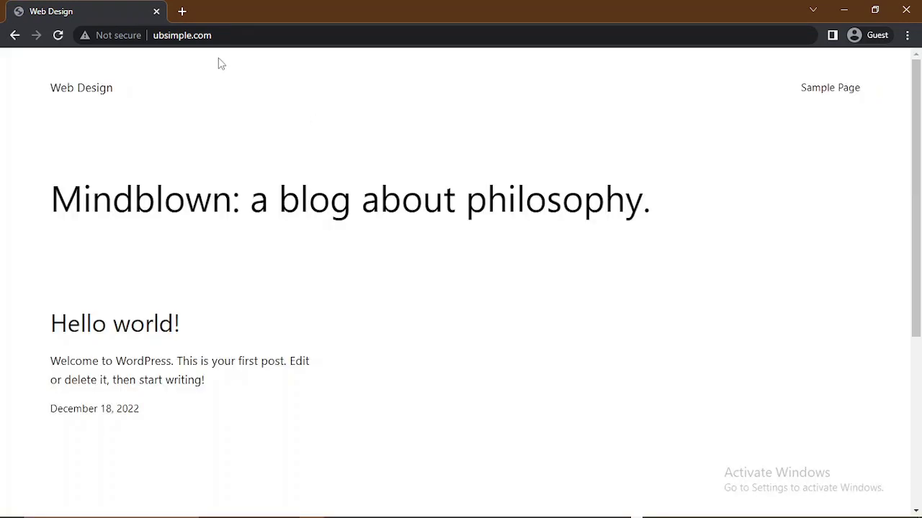
# - Check the Not secure connection details, then put the address bar into editing
pyautogui.click(117, 34)
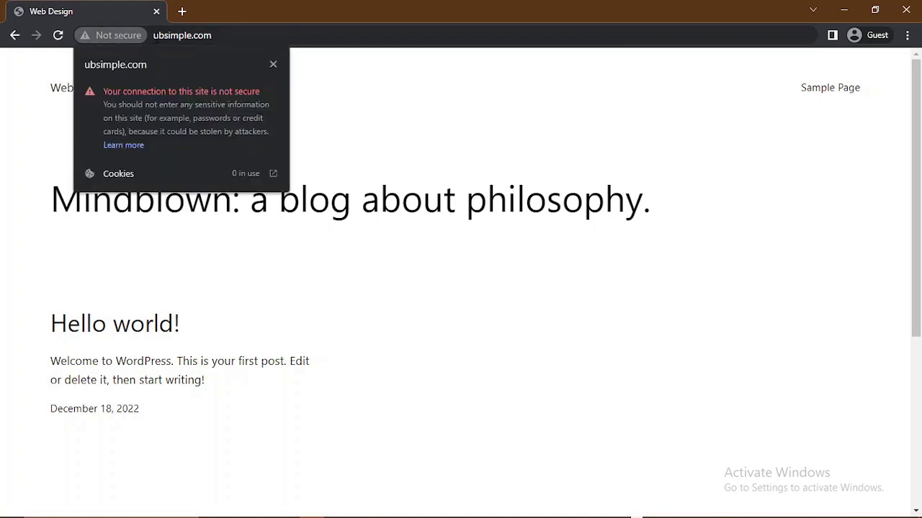
pyautogui.click(154, 35)
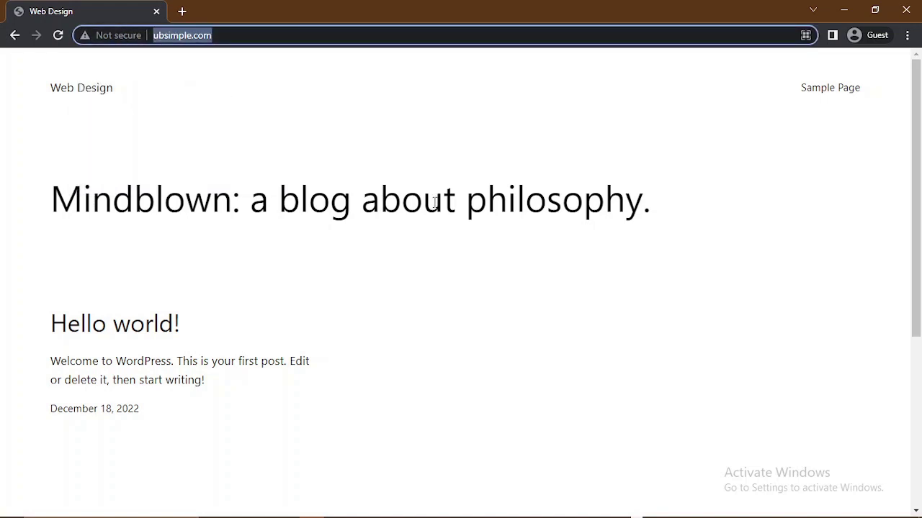
pyautogui.moveTo(456, 208); pyautogui.dragTo(444, 204)
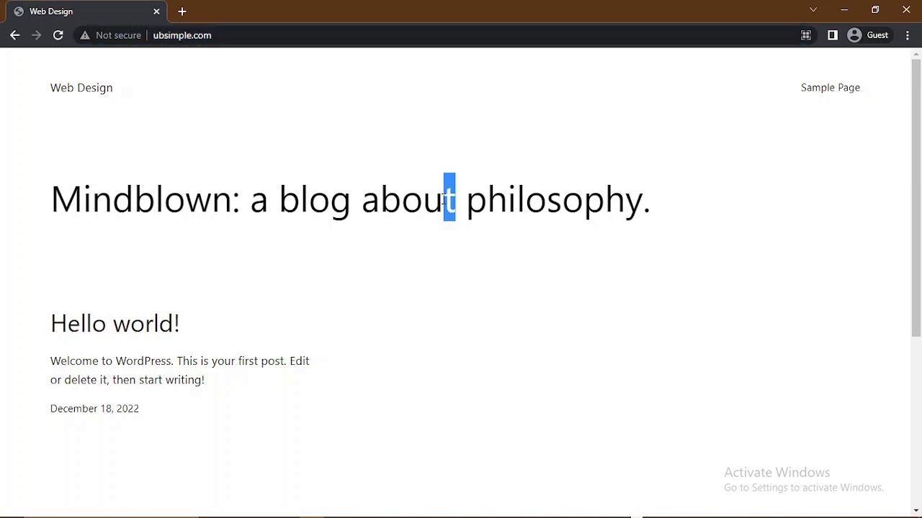
pyautogui.click(155, 36)
pyautogui.write('h')
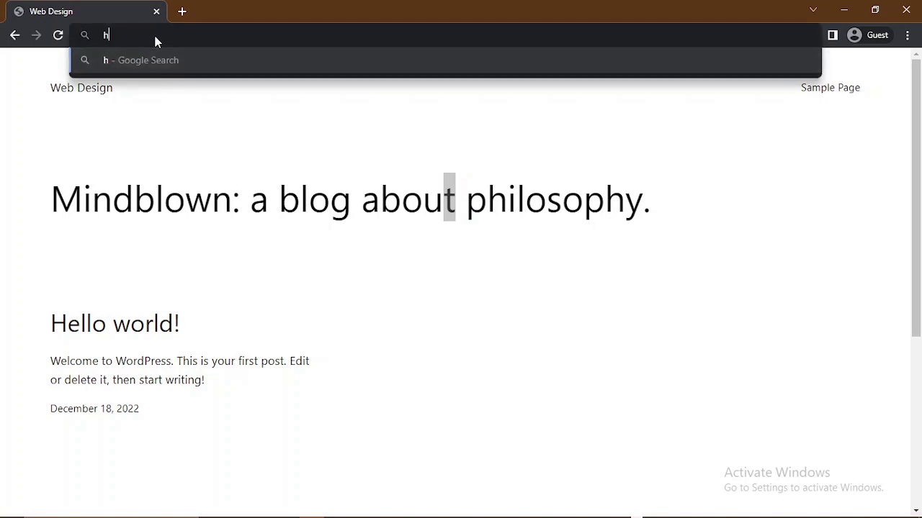
pyautogui.write('ttp')
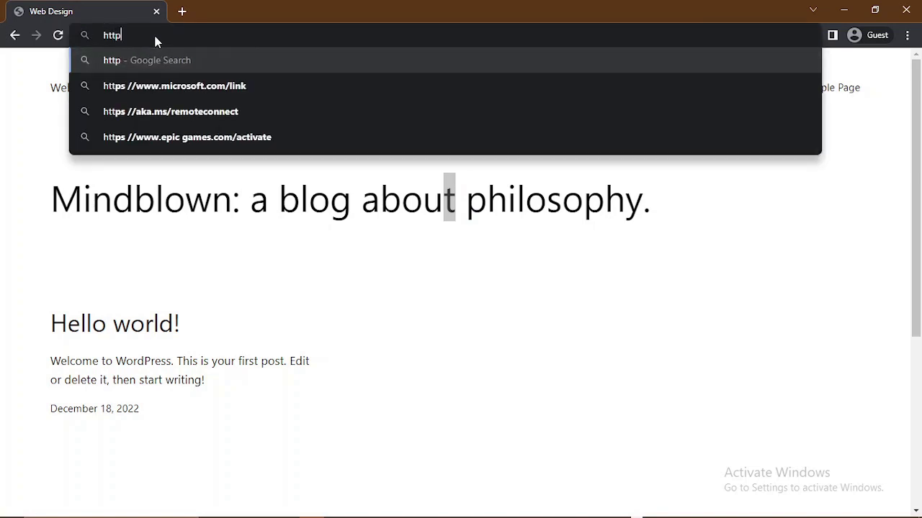
pyautogui.write('s://')
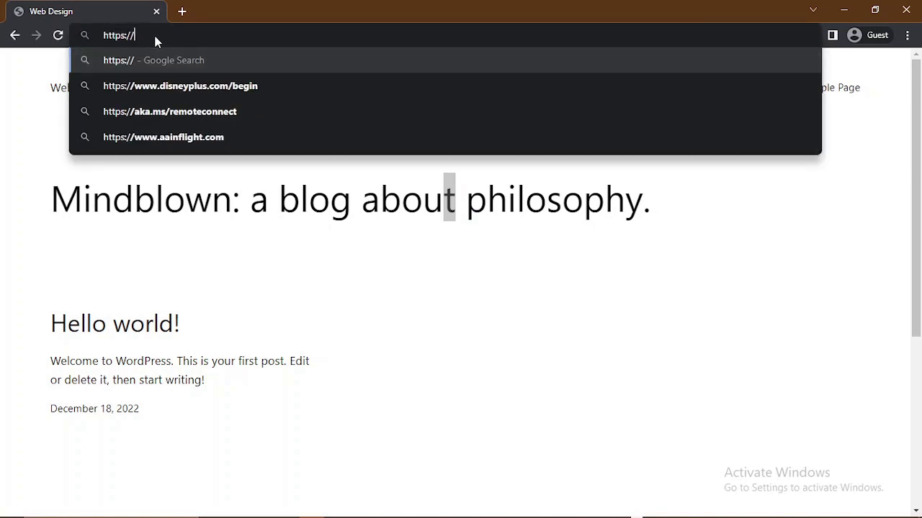
pyautogui.write('u')
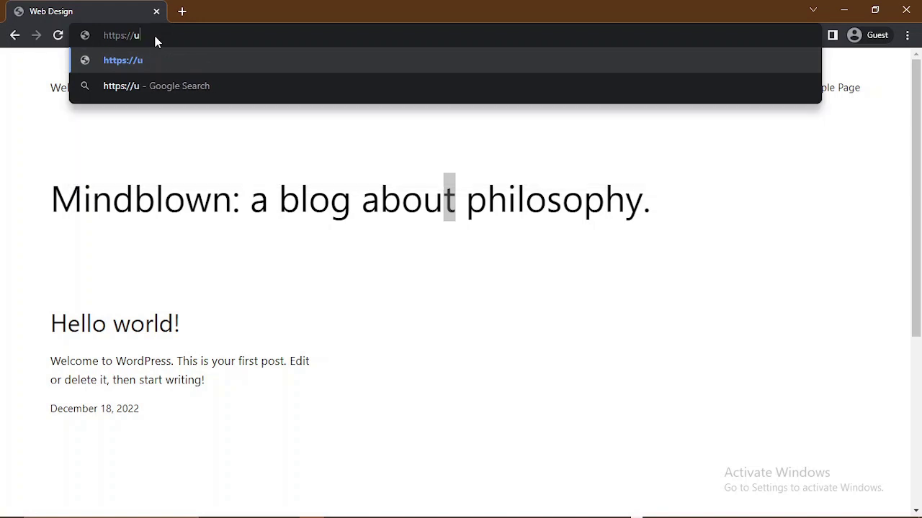
pyautogui.write('bsimple')
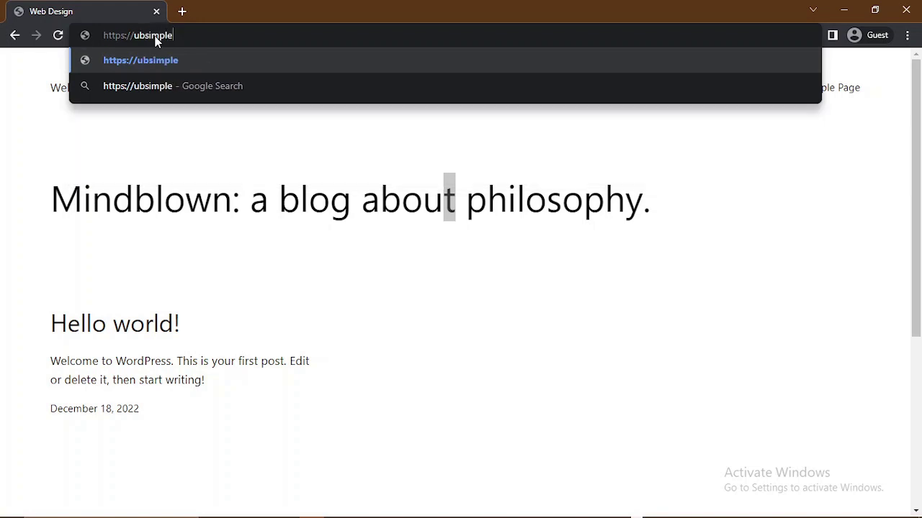
pyautogui.write('.com')
pyautogui.press('Return')
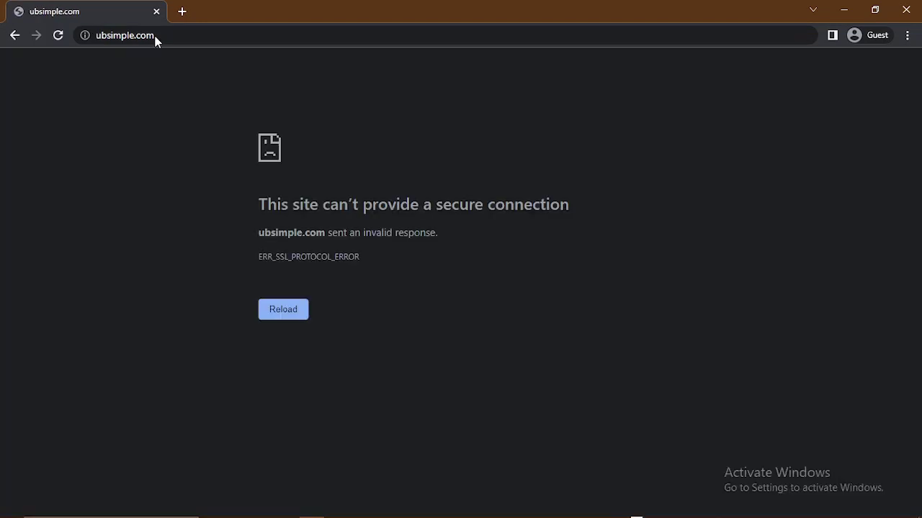
pyautogui.click(278, 316)
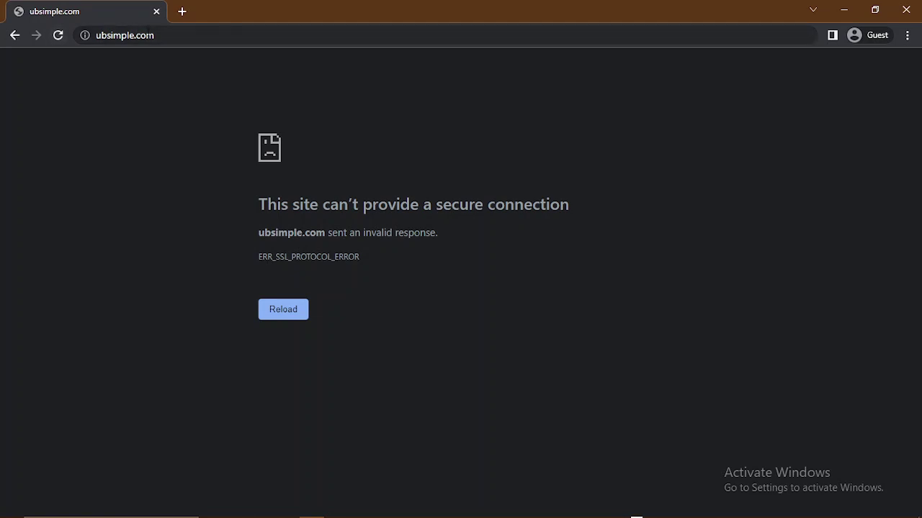
pyautogui.click(167, 35)
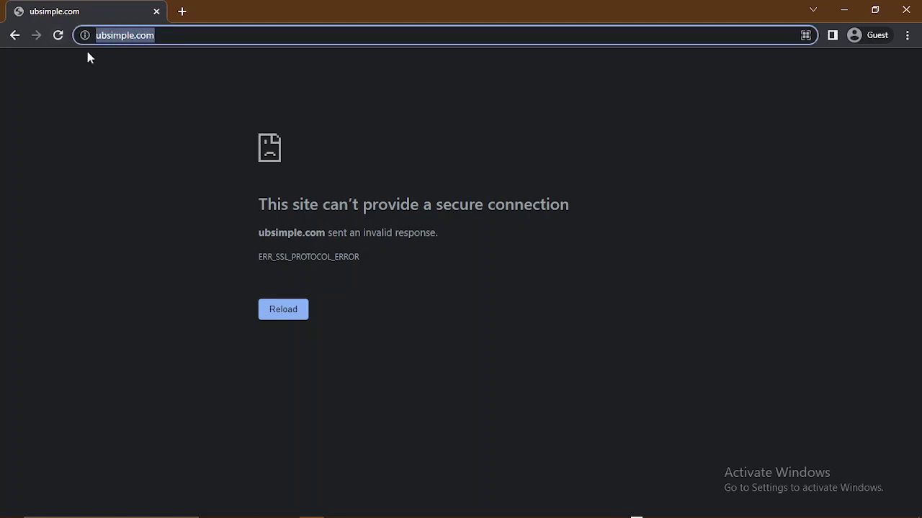
pyautogui.click(14, 35)
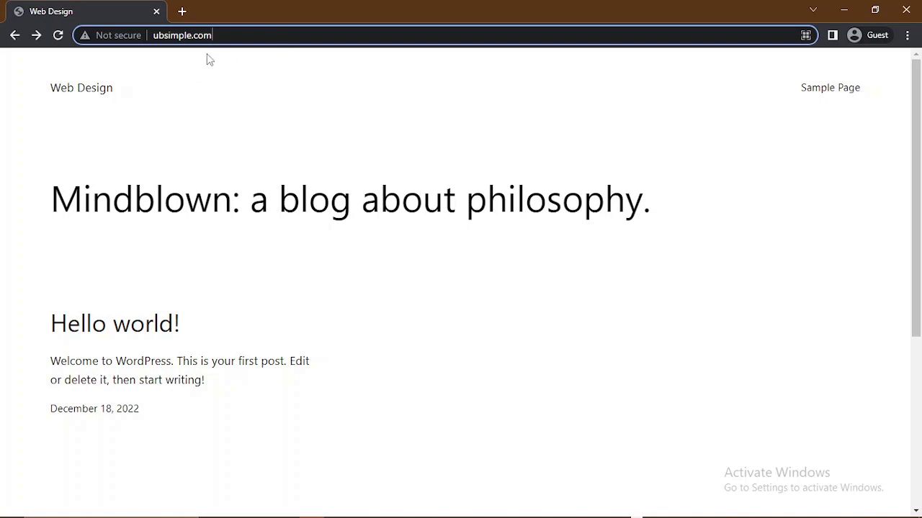
# - Append /wpadmin to the ubsimple.com address to open the admin login
pyautogui.write('/wp')
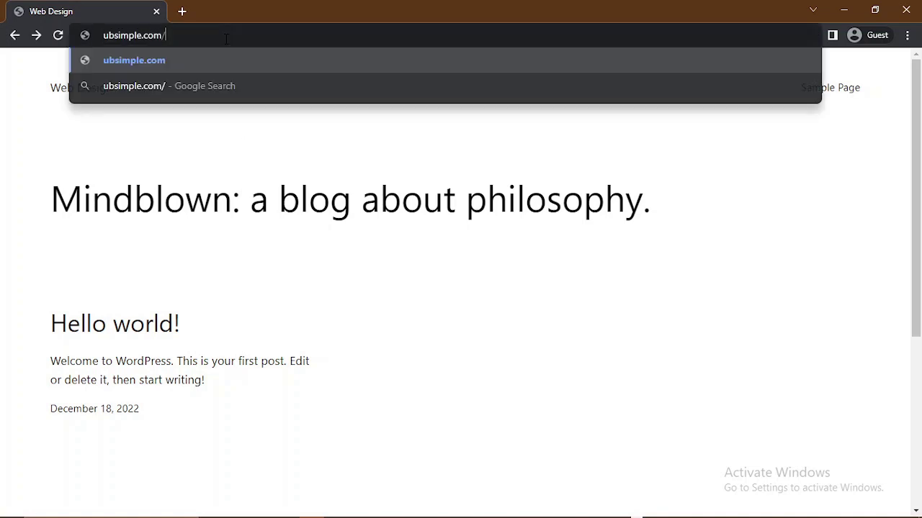
pyautogui.write('admin')
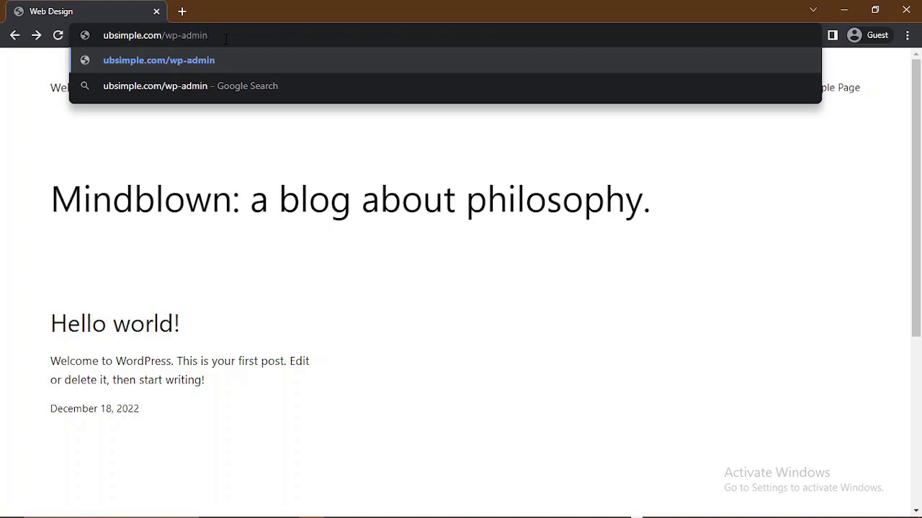
pyautogui.press('Return')
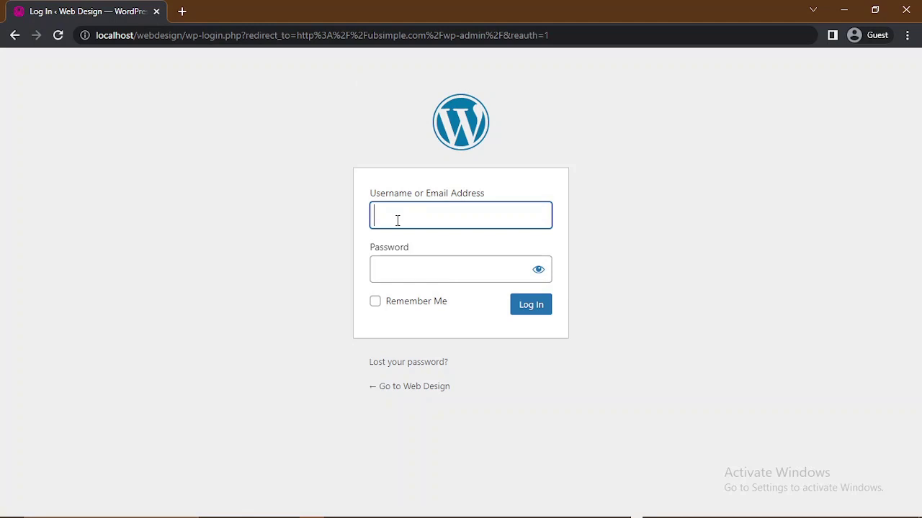
# - Log in with the admin username and password, hit the error, then close the Guest window
pyautogui.write('root')
pyautogui.click(391, 273)
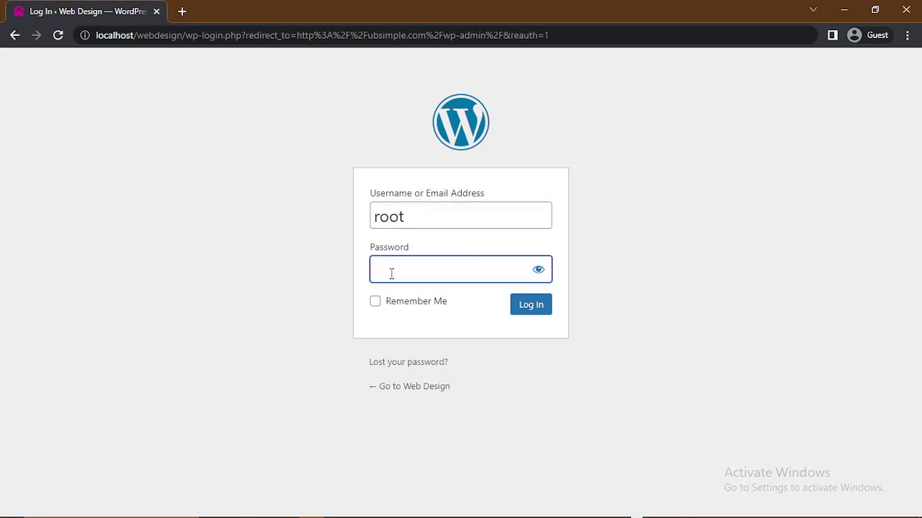
pyautogui.write('••••••••••••')
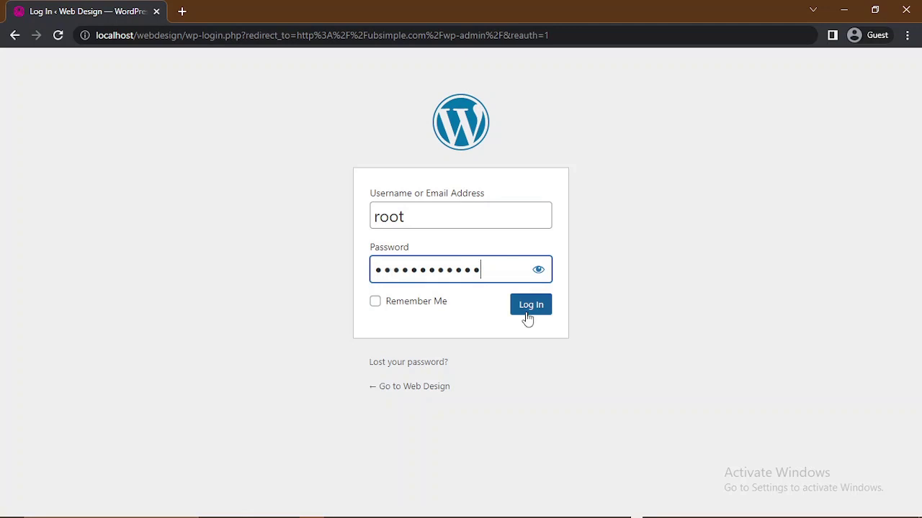
pyautogui.click(526, 312)
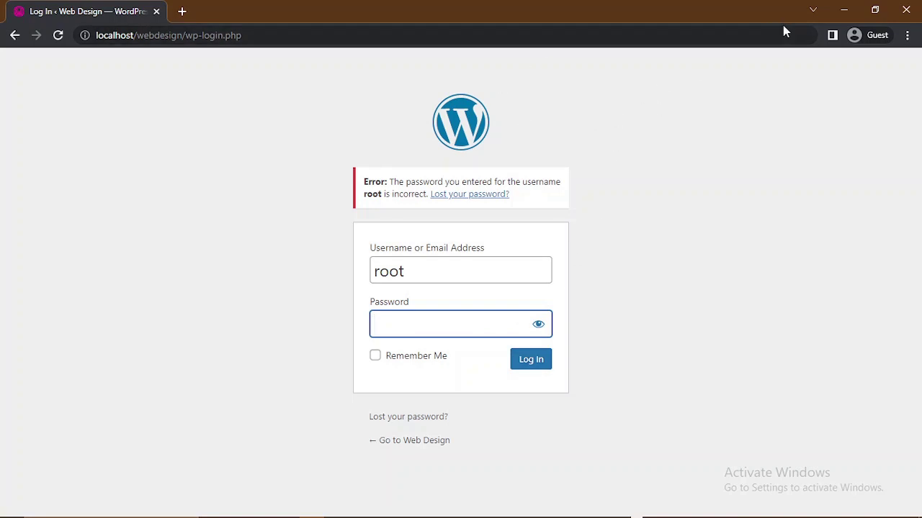
pyautogui.click(899, 13)
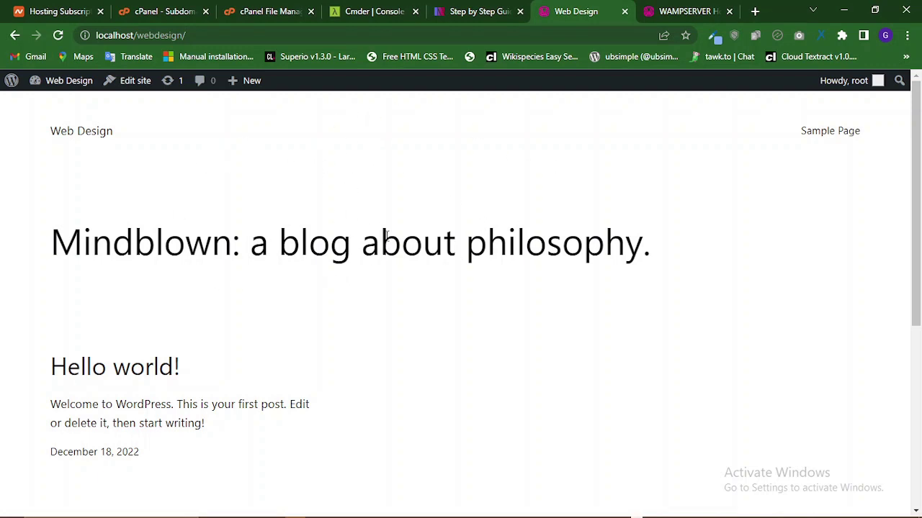
# - Open the WordPress admin Dashboard from the Web Design menu in the admin bar
pyautogui.moveTo(45, 87)
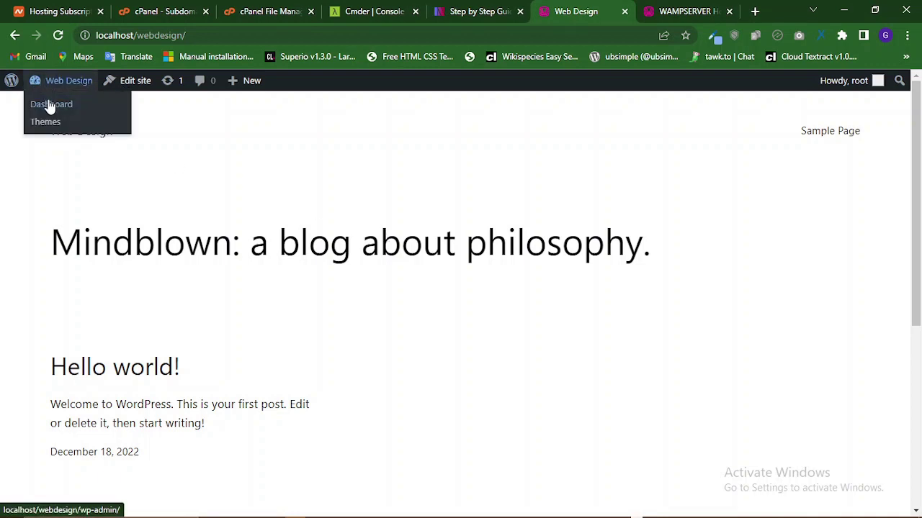
pyautogui.click(49, 105)
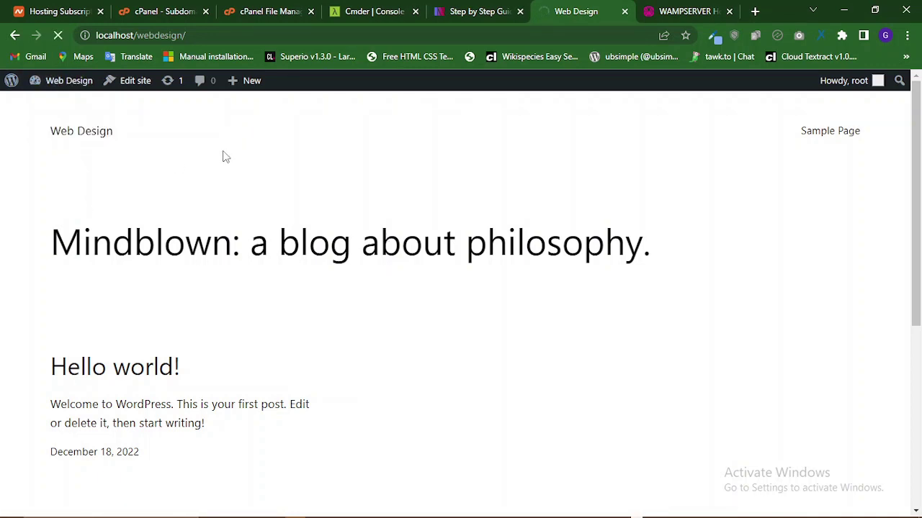